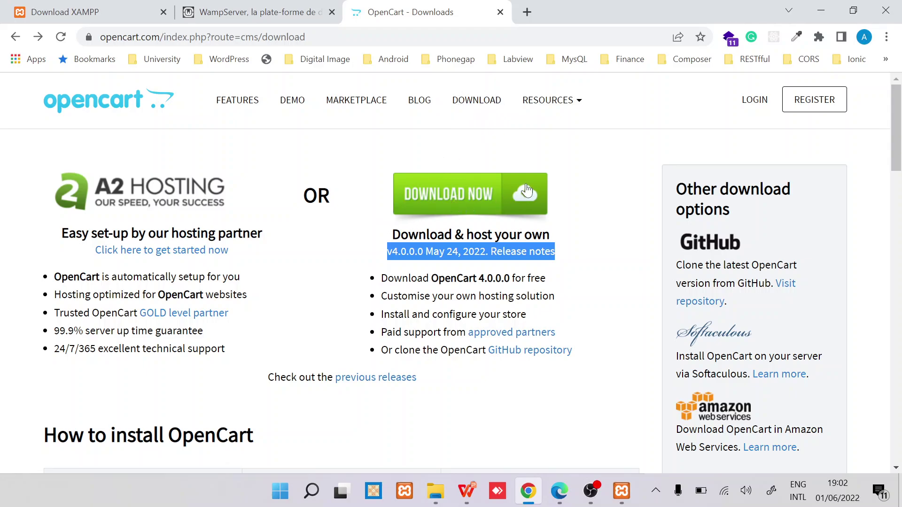
Step: Open OpenCart's previous releases list to reach version 4.0.0.0
left_click(402, 378)
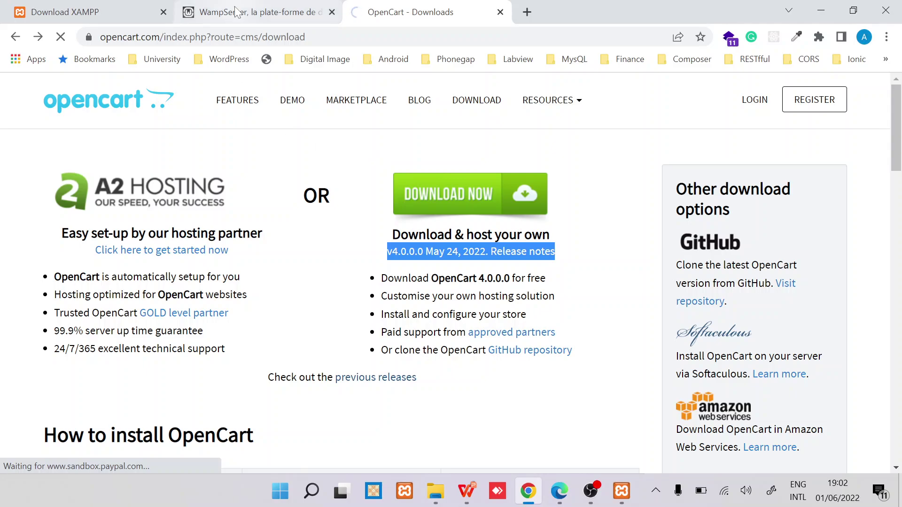
Step: Glance at the XAMPP download versions, then go back to the WampServer site
left_click(262, 14)
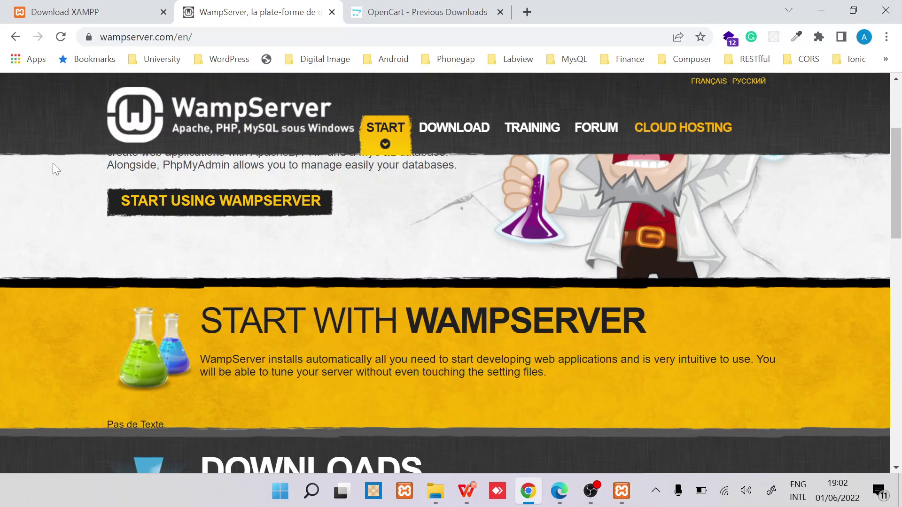
left_click(81, 18)
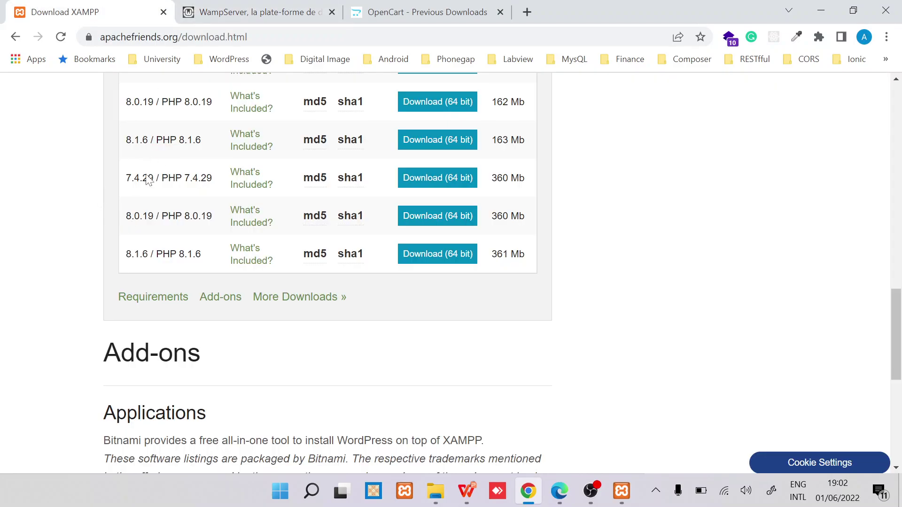
left_click(263, 13)
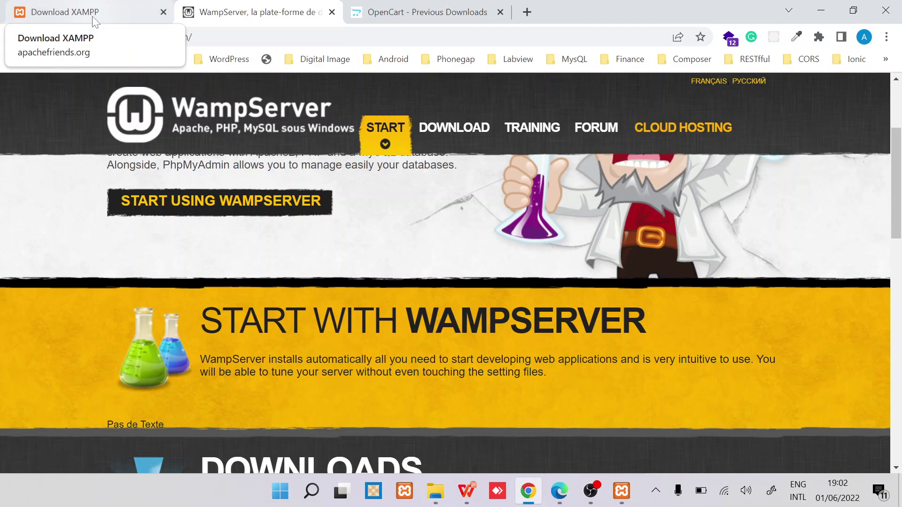
Step: On the OpenCart Previous Downloads page, switch to the Release Notes view
left_click(406, 14)
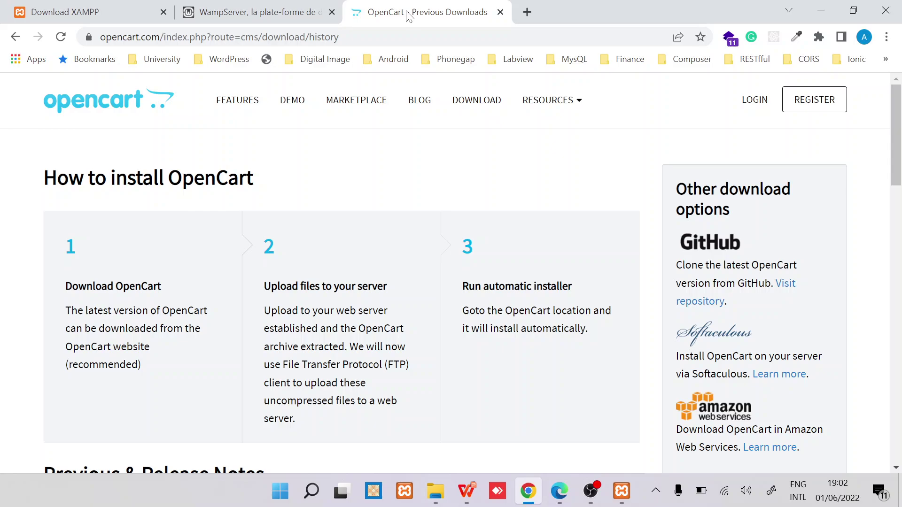
scroll(258, 310, "down", 7)
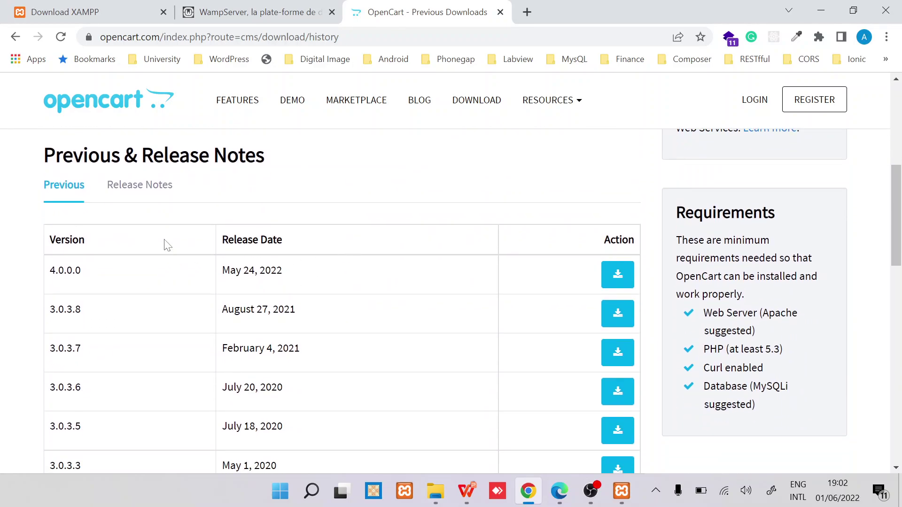
left_click(146, 190)
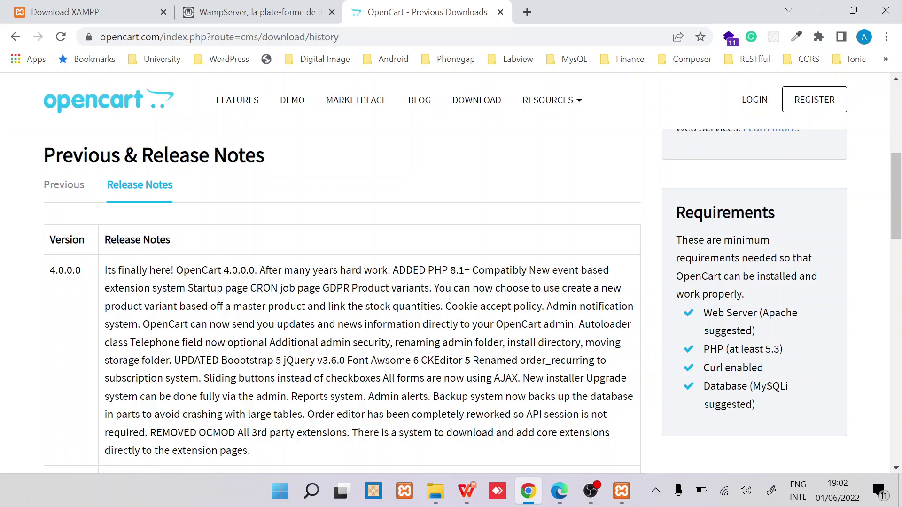
Step: Highlight PHP 8.1, Bootstrap and jQuery v3.6.0, then the whole 4.0.0.0 release notes
double_click(457, 270)
triple_click(457, 270)
double_click(456, 270)
double_click(247, 360)
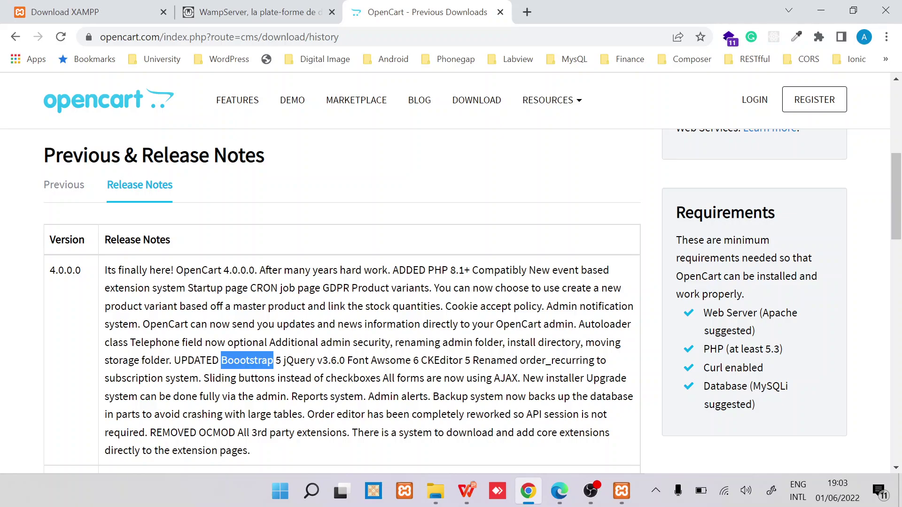
double_click(330, 360)
left_click(330, 360)
double_click(330, 360)
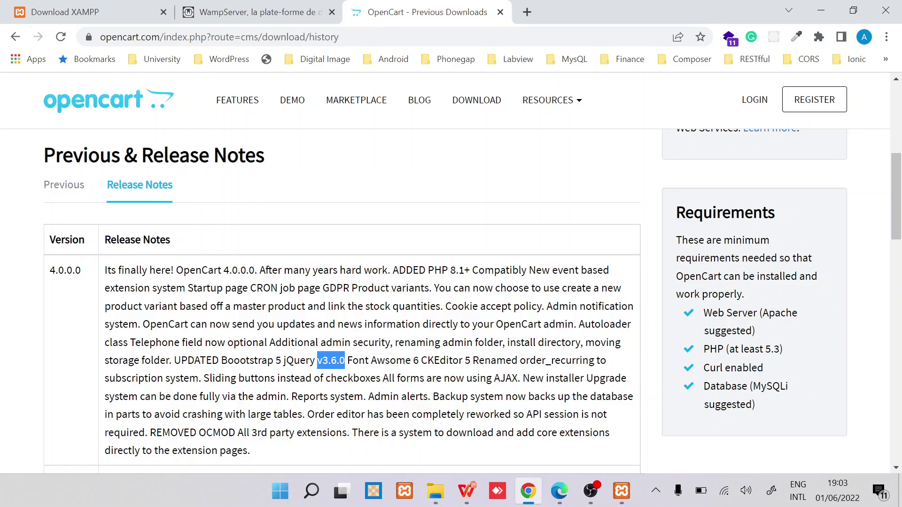
scroll(451, 301, "down", 2)
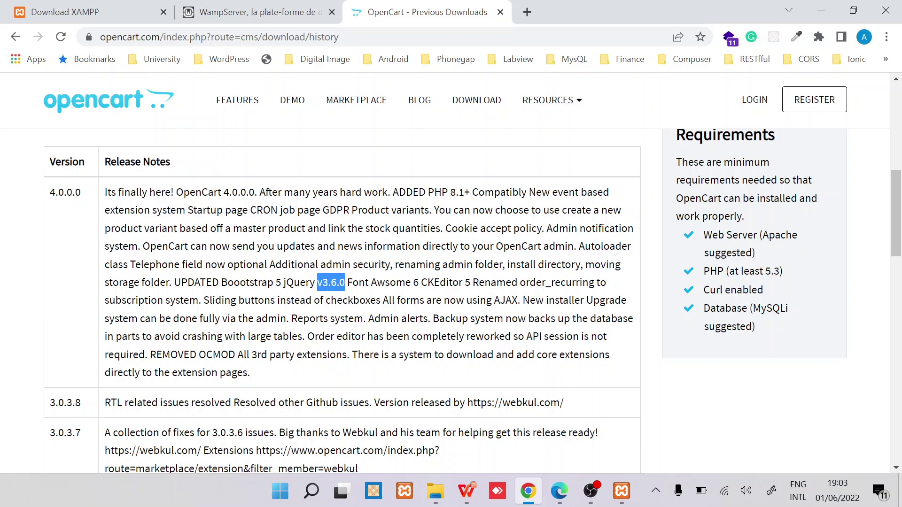
left_click_drag(253, 374, 102, 194)
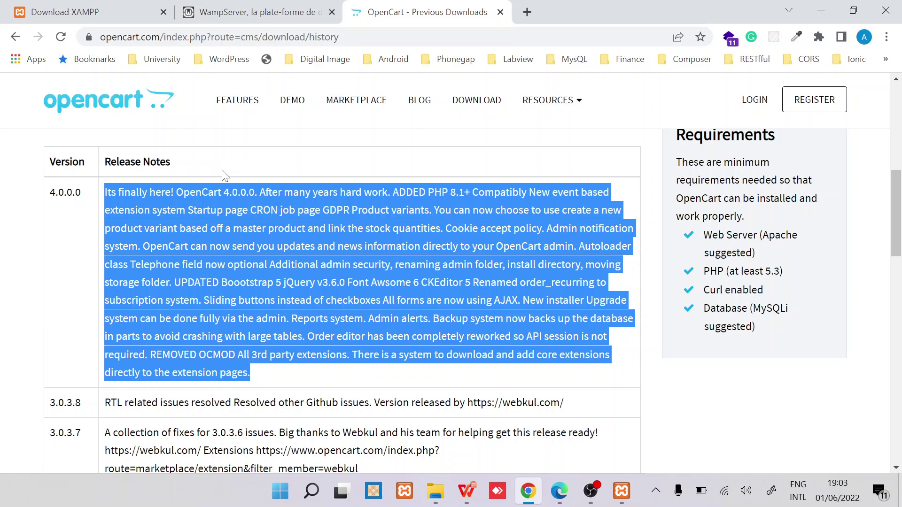
Step: Check the XAMPP download list again, then return to the OpenCart release notes
left_click(99, 21)
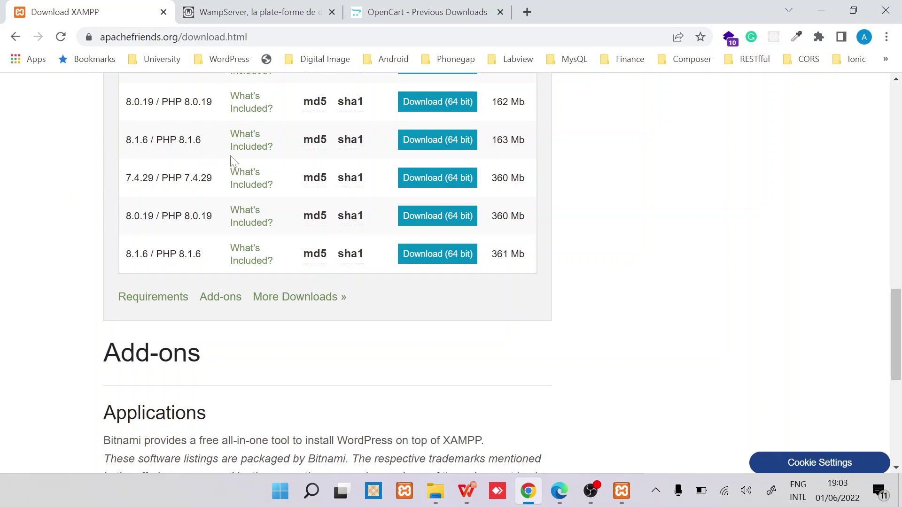
left_click(414, 13)
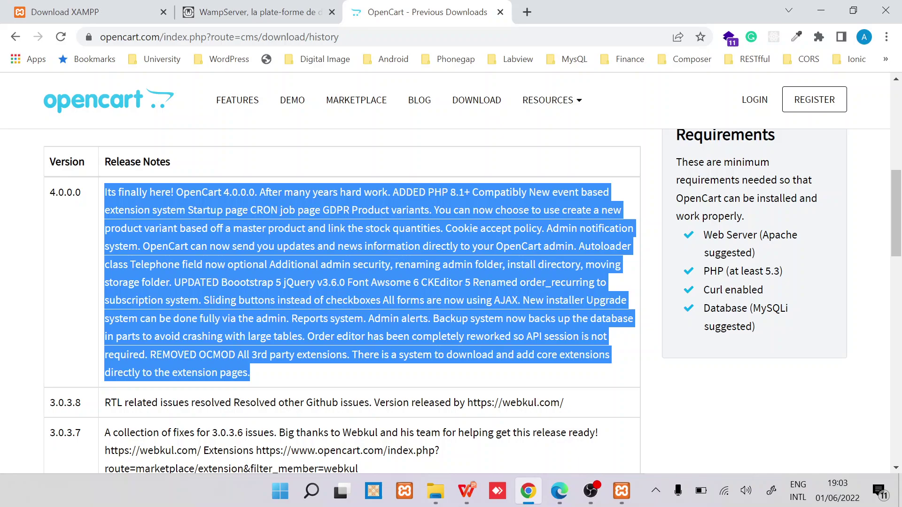
scroll(351, 205, "up", 6)
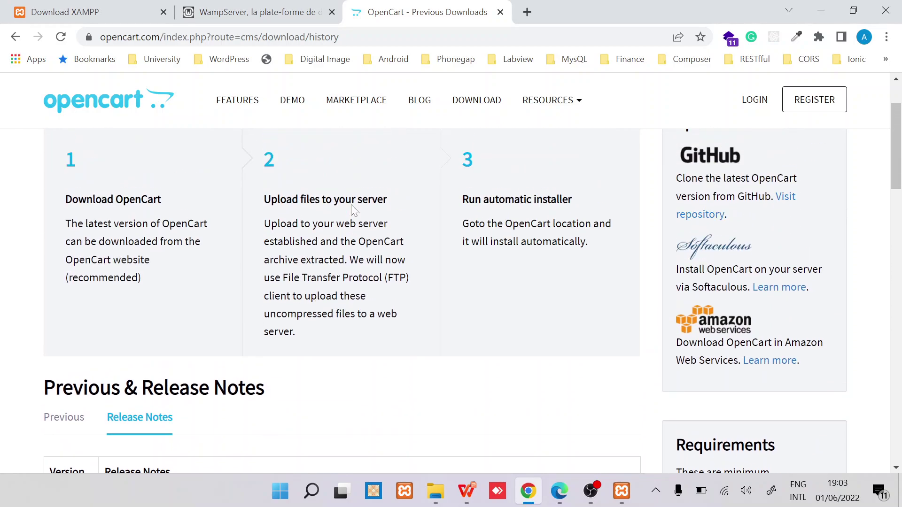
scroll(351, 205, "down", 4)
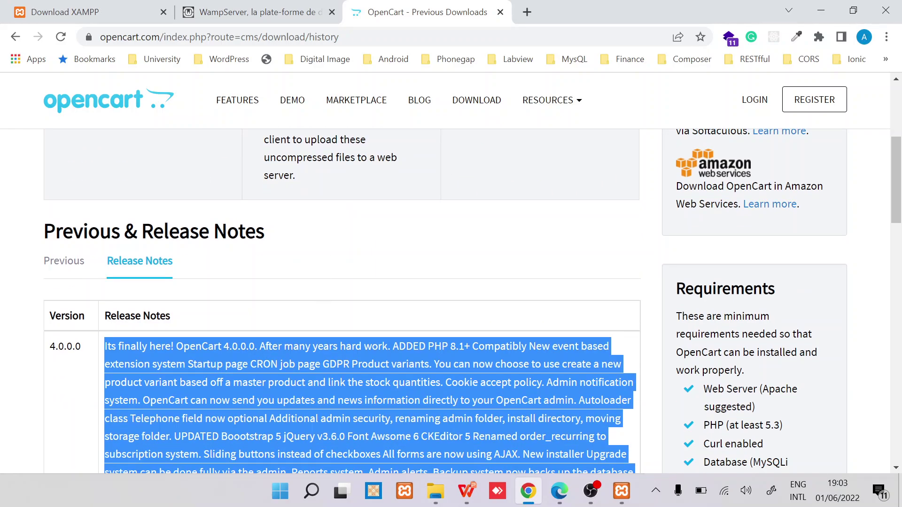
mouse_move(441, 496)
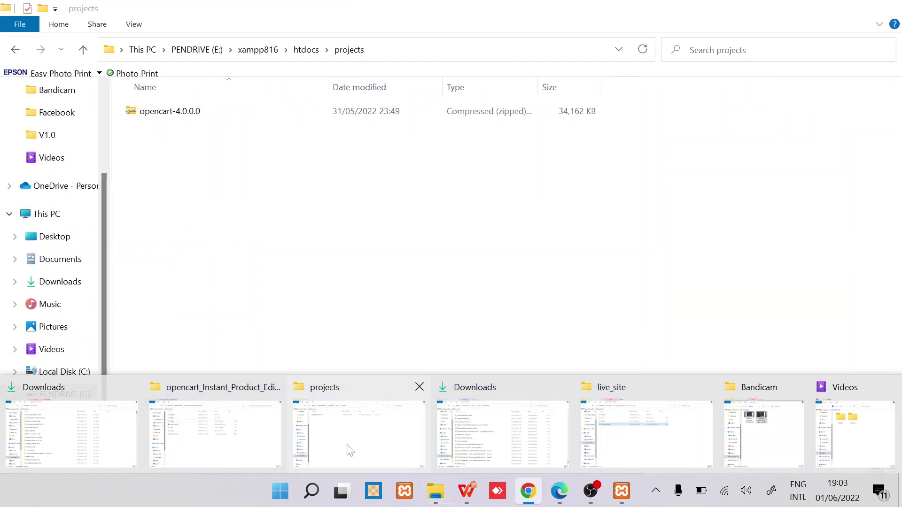
Step: Extract opencart-4.0.0.0.zip with 7-Zip into an opencart-4.0.0.0 folder in htdocs\projects
left_click(348, 437)
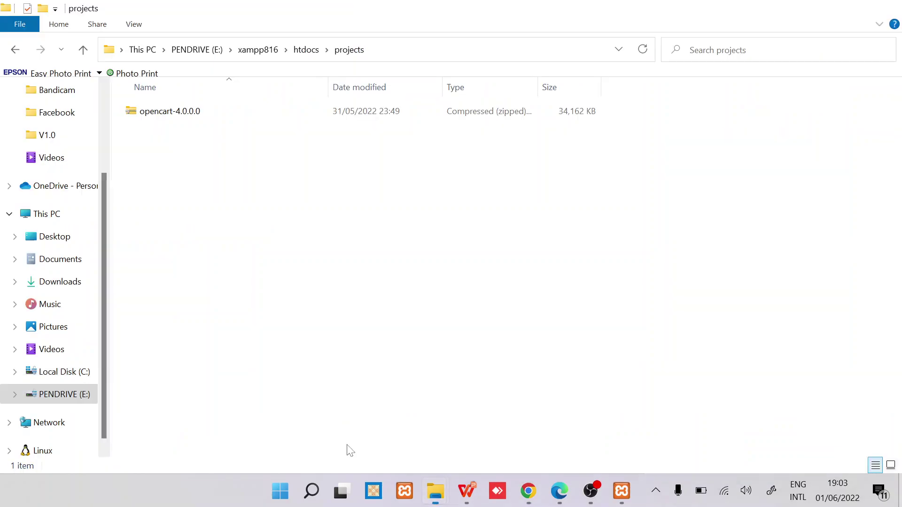
left_click(195, 115)
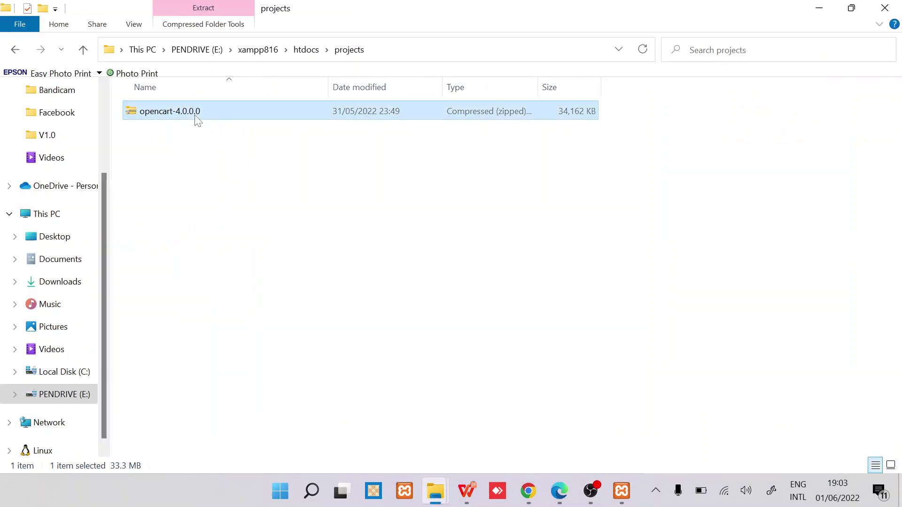
right_click(194, 115)
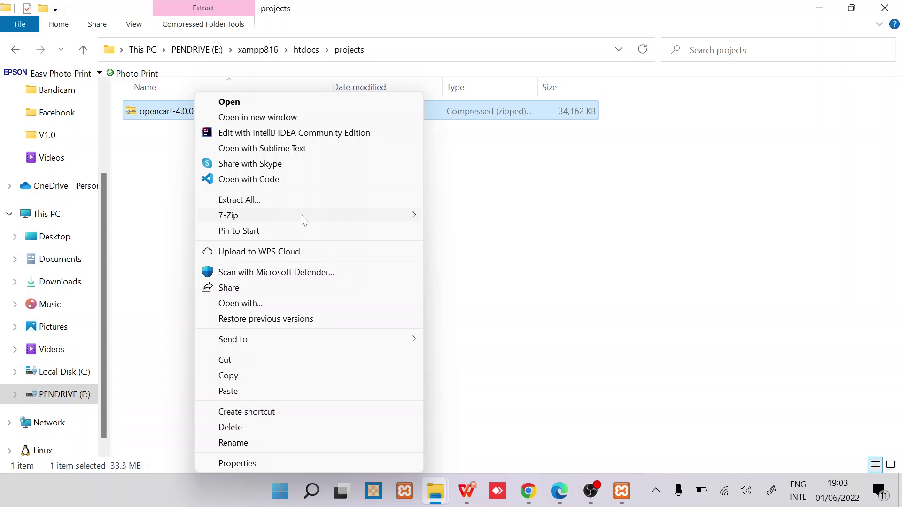
mouse_move(302, 215)
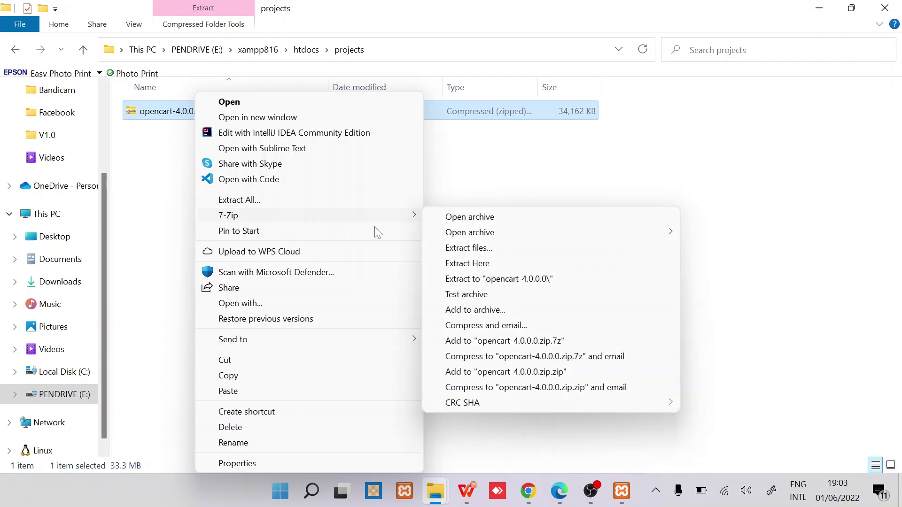
left_click(505, 279)
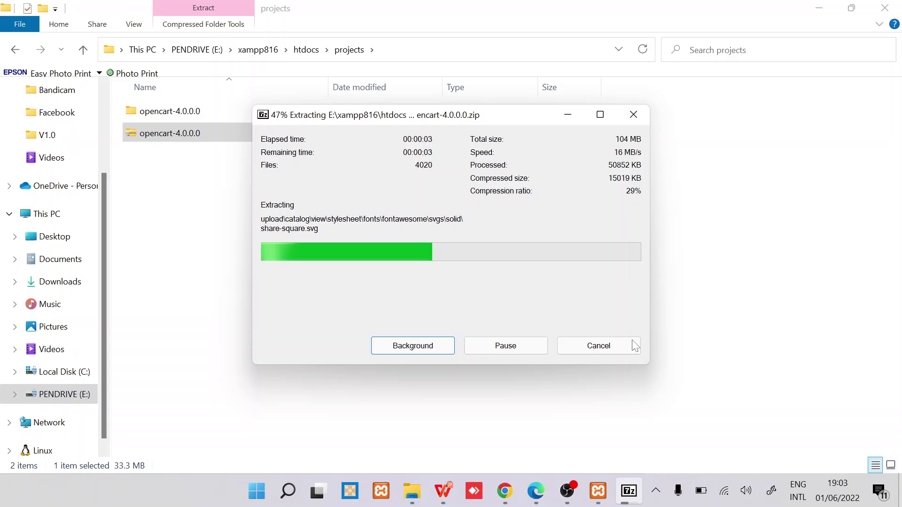
left_click(512, 488)
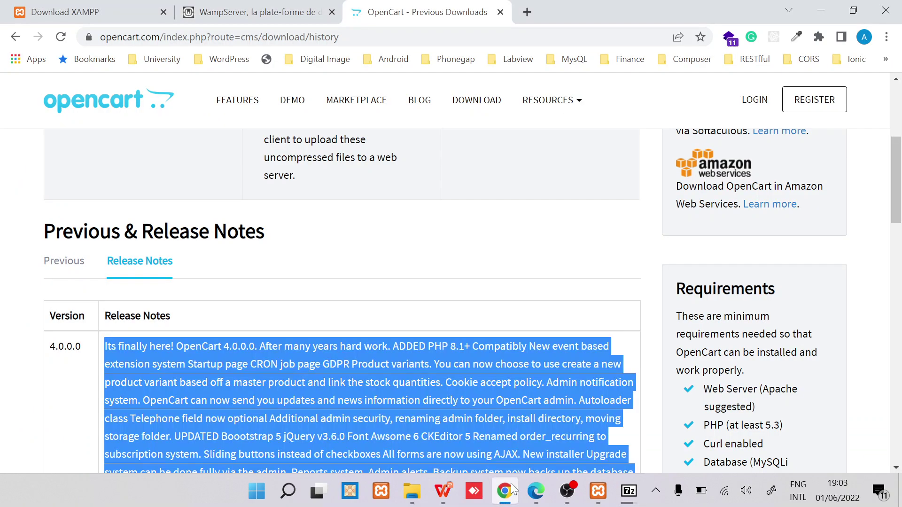
Step: In phpMyAdmin's new-database form, create opencart_40 using utf8mb4_general_ci collation
left_click(594, 492)
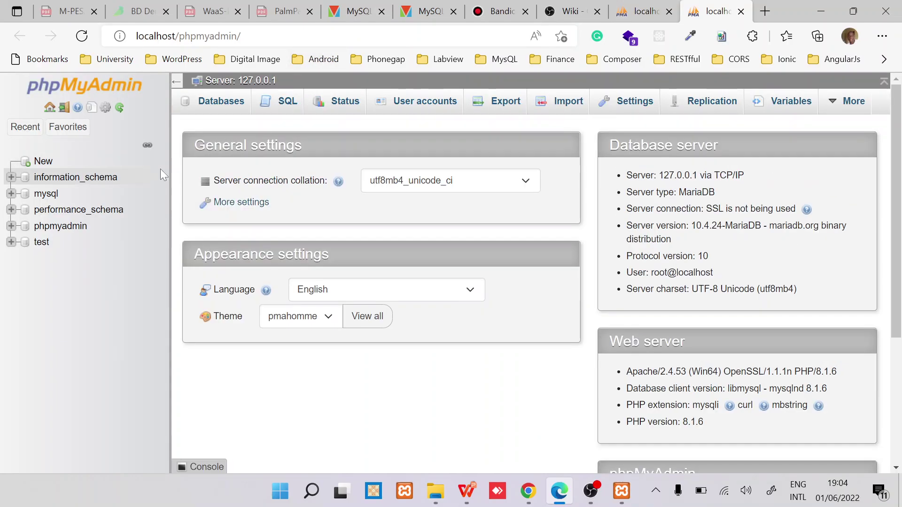
left_click(46, 166)
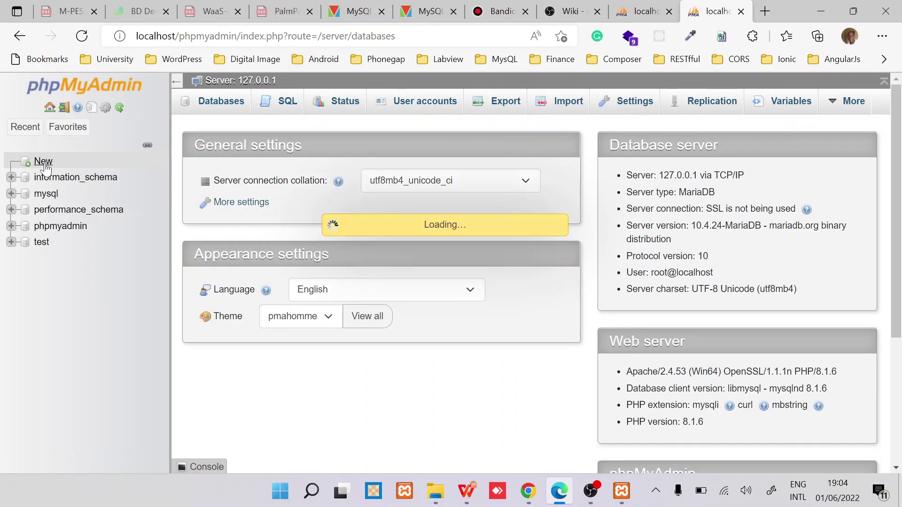
left_click(254, 219)
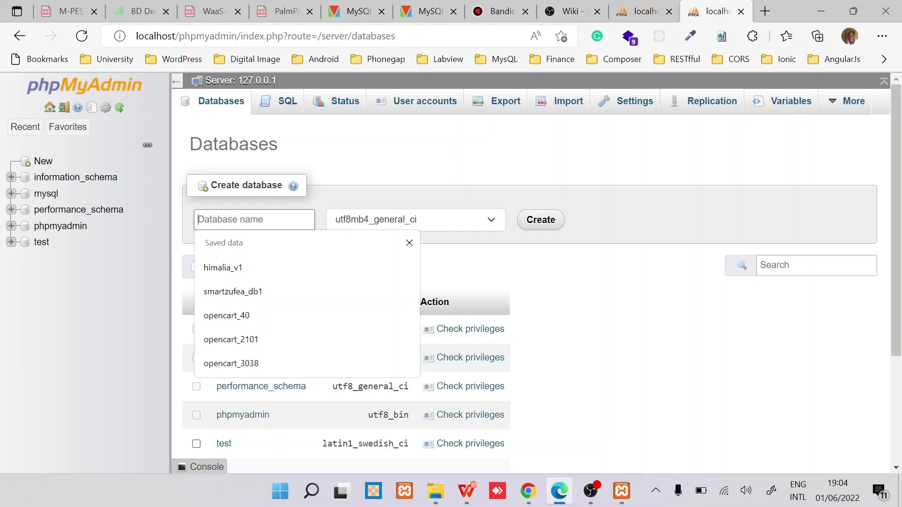
type("opencart")
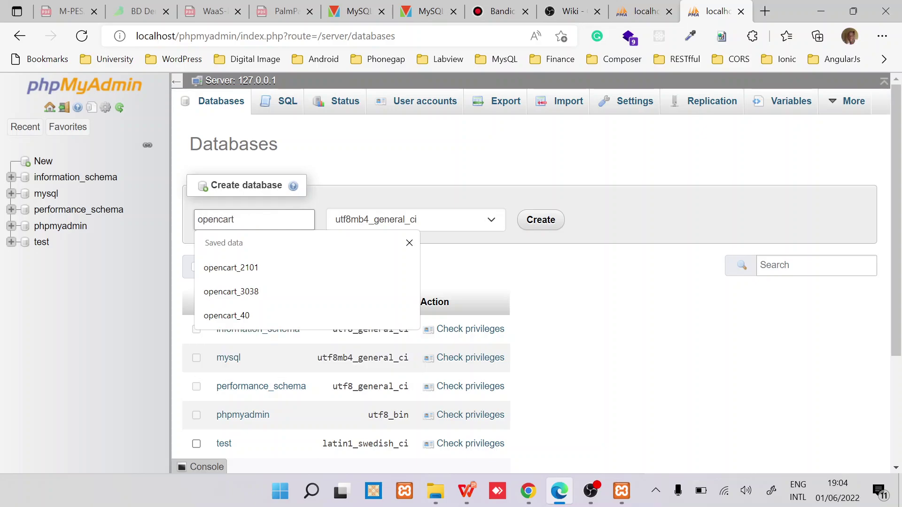
type("_40")
left_click(252, 312)
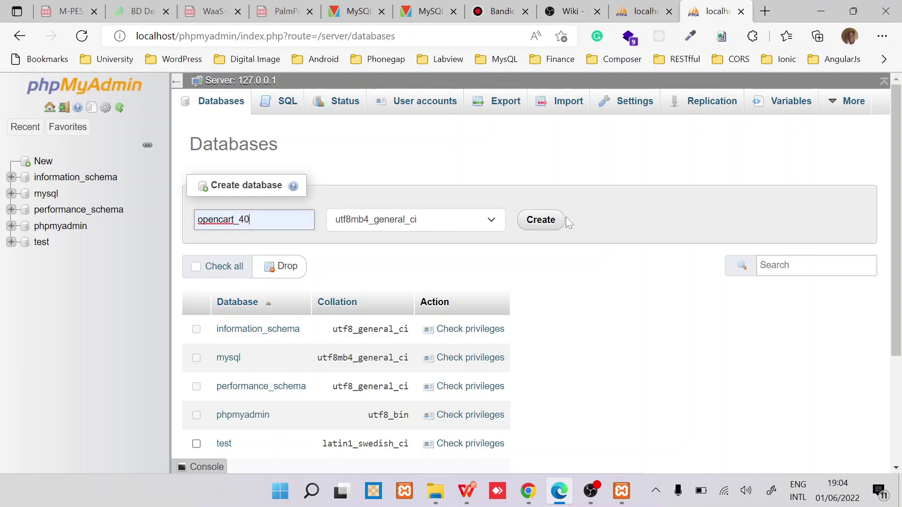
left_click(541, 227)
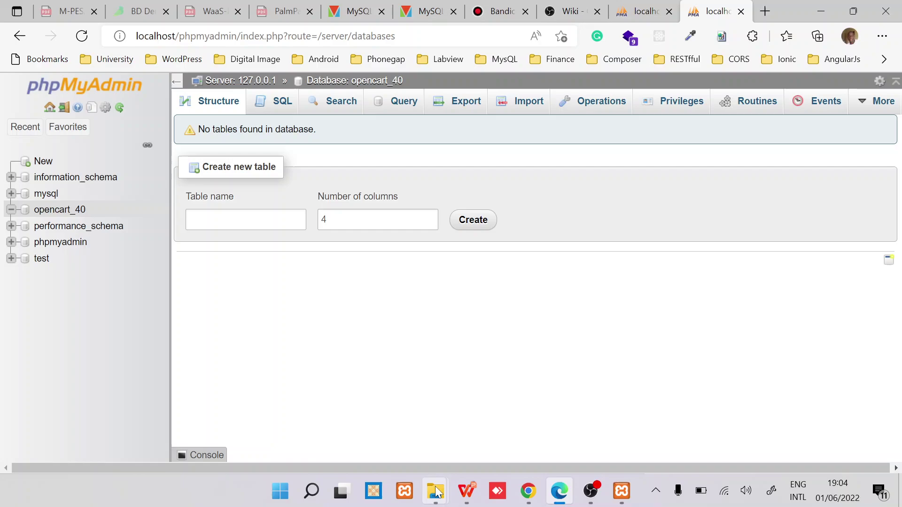
mouse_move(436, 492)
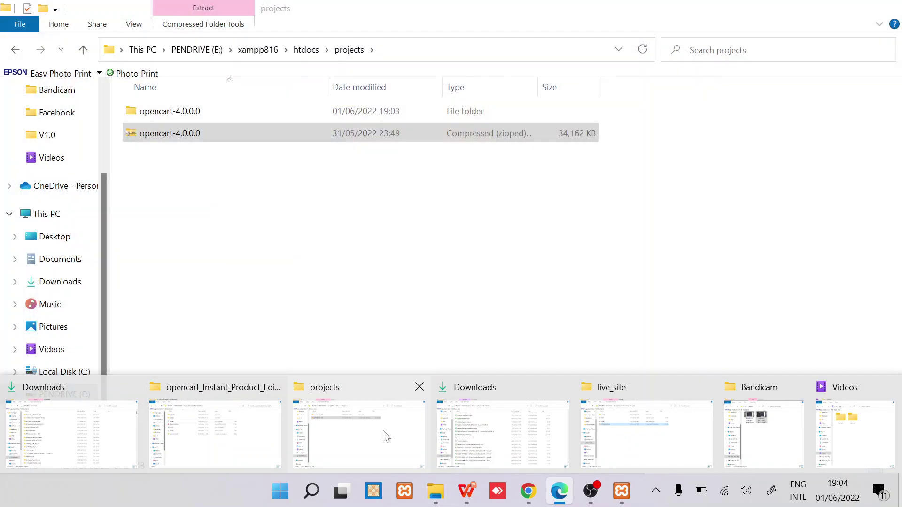
Step: Rename the extracted opencart-4.0.0.0 folder to opencart40
left_click(383, 433)
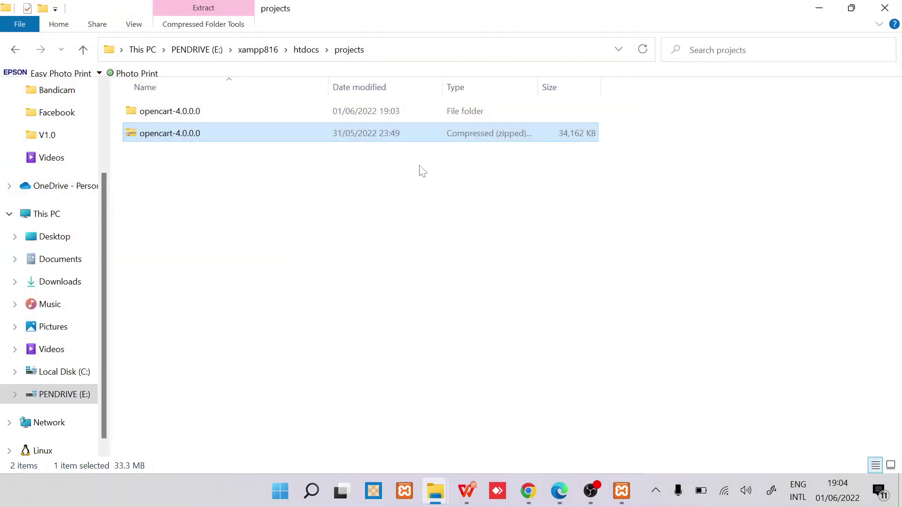
left_click(213, 116)
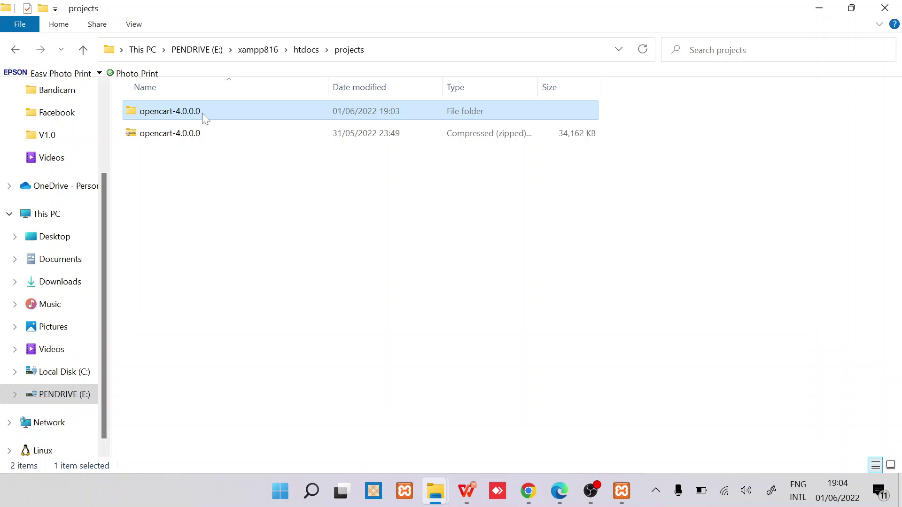
key("F2")
key("End")
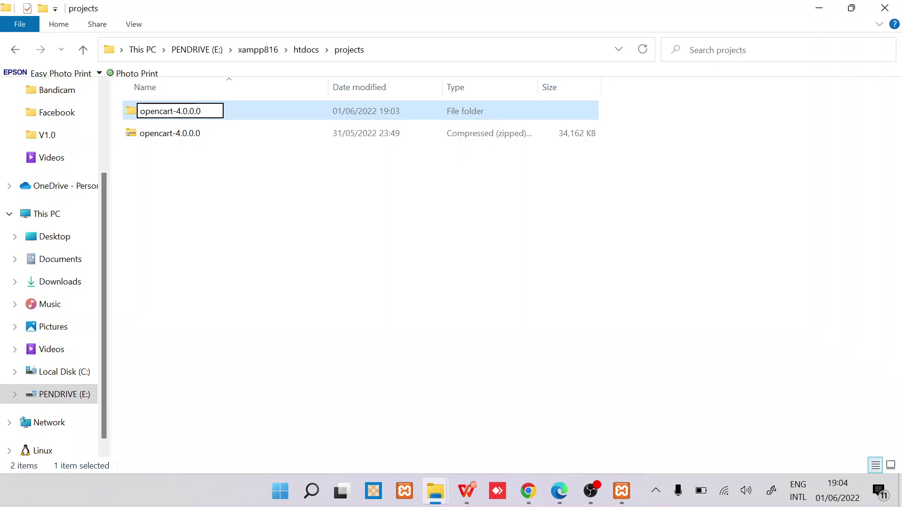
key("BackSpace")
key("BackSpace")
key("BackSpace")
key("BackSpace")
key("BackSpace")
key("BackSpace")
key("BackSpace")
key("BackSpace")
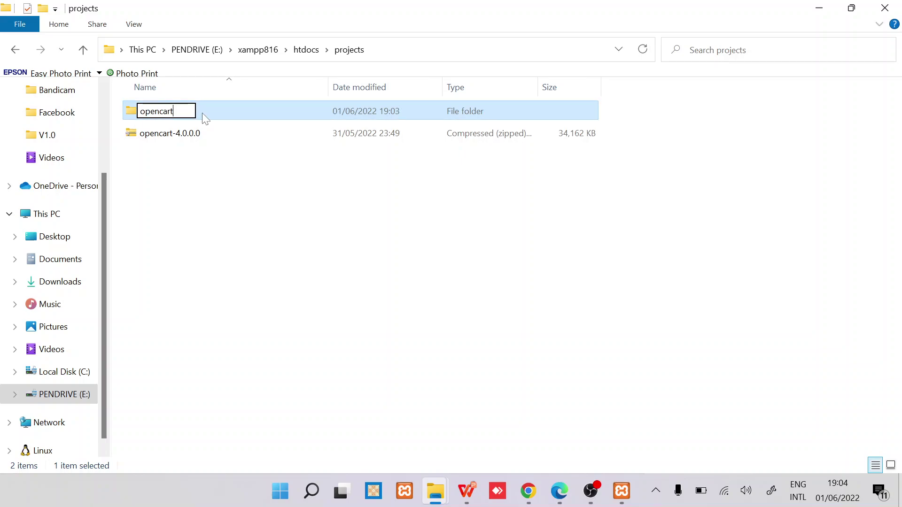
type("4x")
key("BackSpace")
type("0")
key("Return")
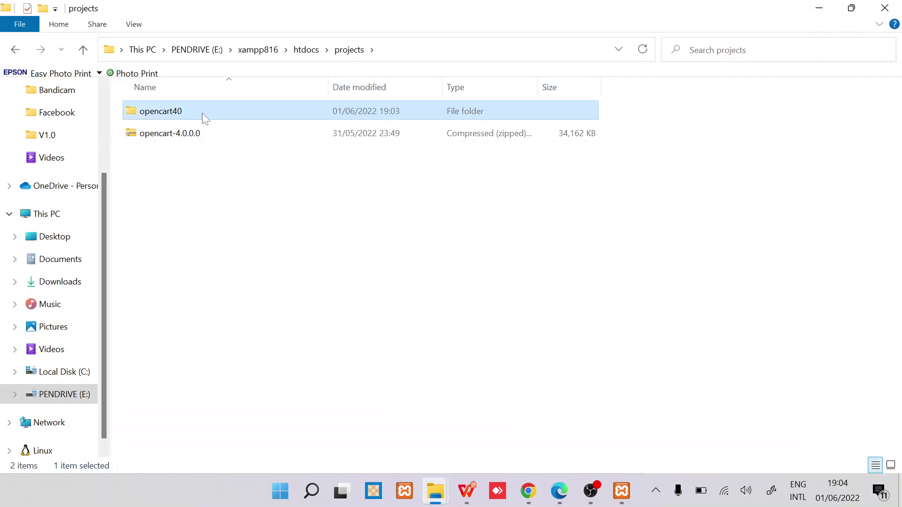
Step: Go into opencart40\upload and open that folder in Visual Studio Code
double_click(232, 116)
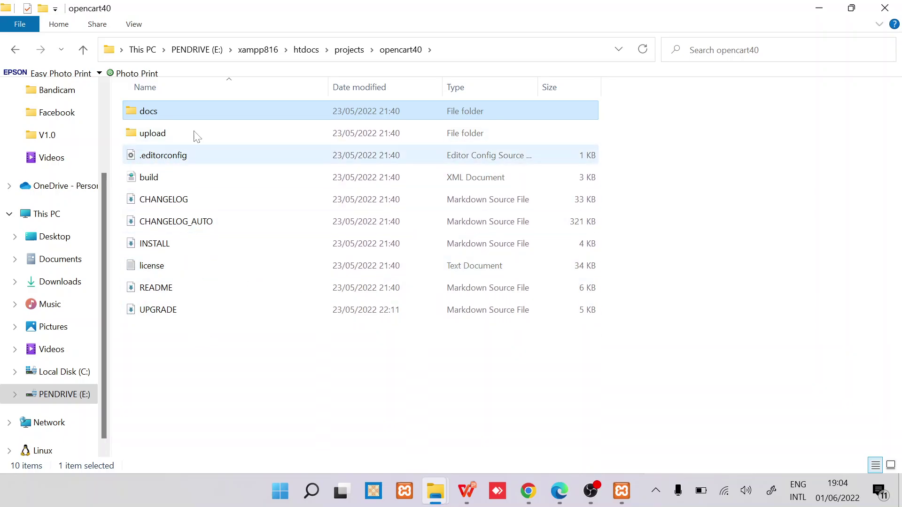
double_click(232, 140)
left_click(234, 141)
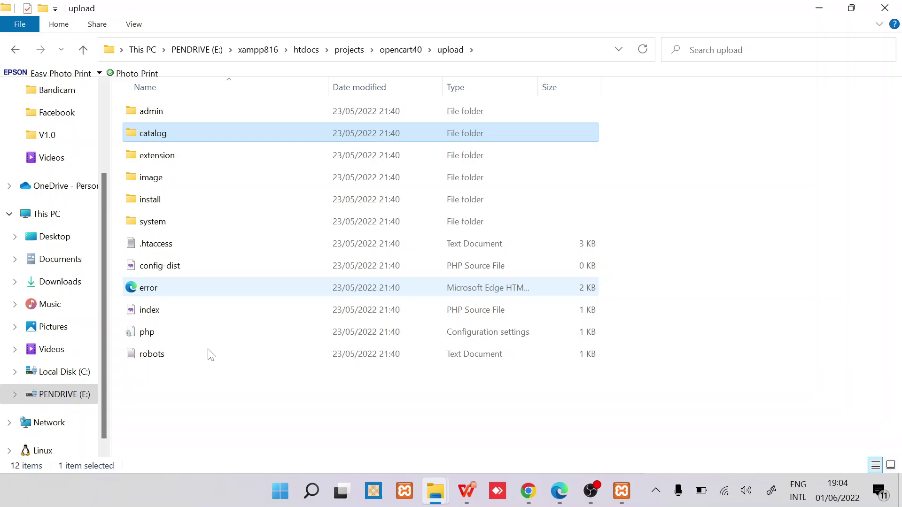
left_click(219, 392)
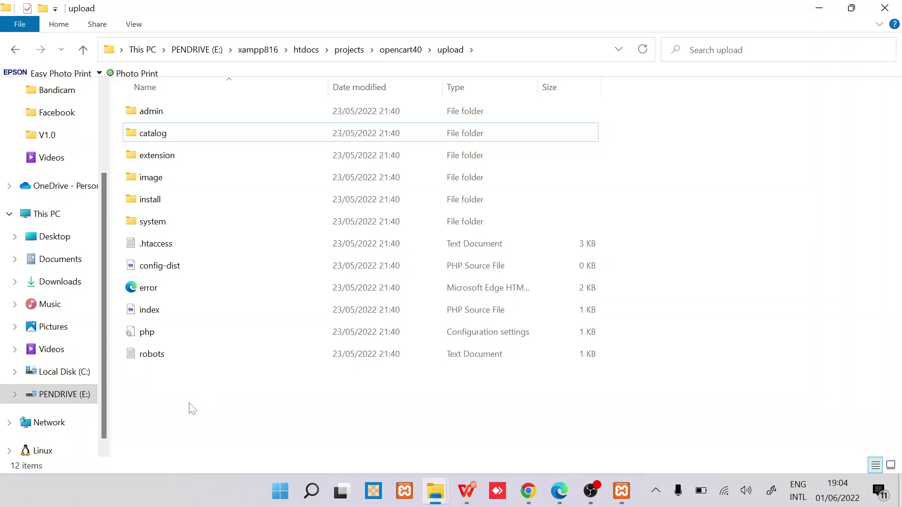
right_click(164, 386)
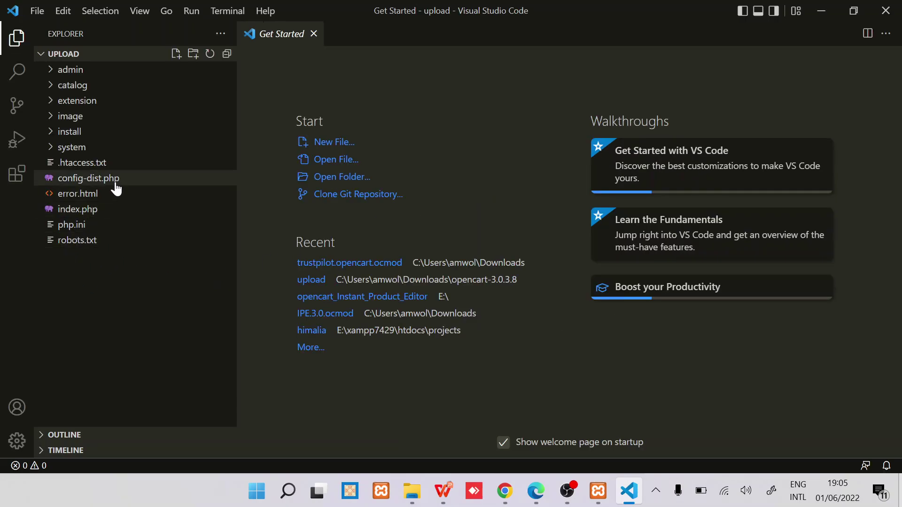
Step: Rename the upload folder's config-dist.php to config.php
left_click(114, 182)
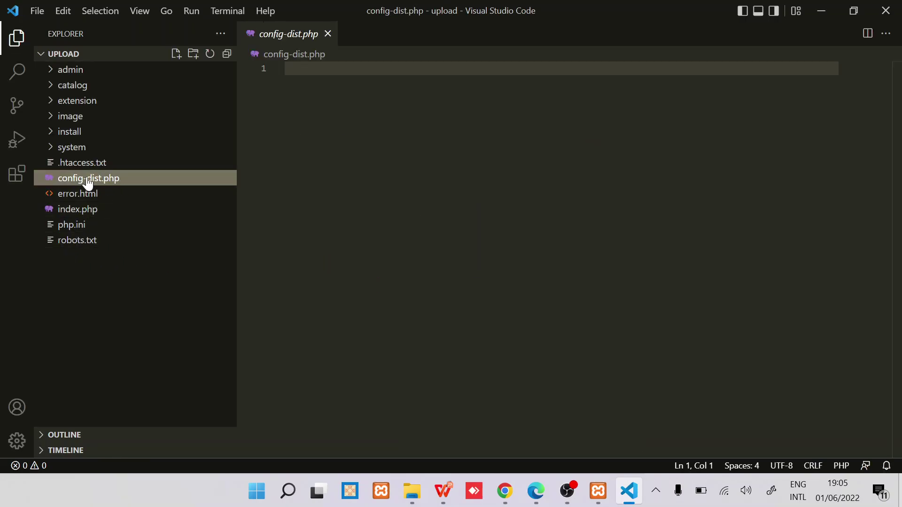
right_click(88, 183)
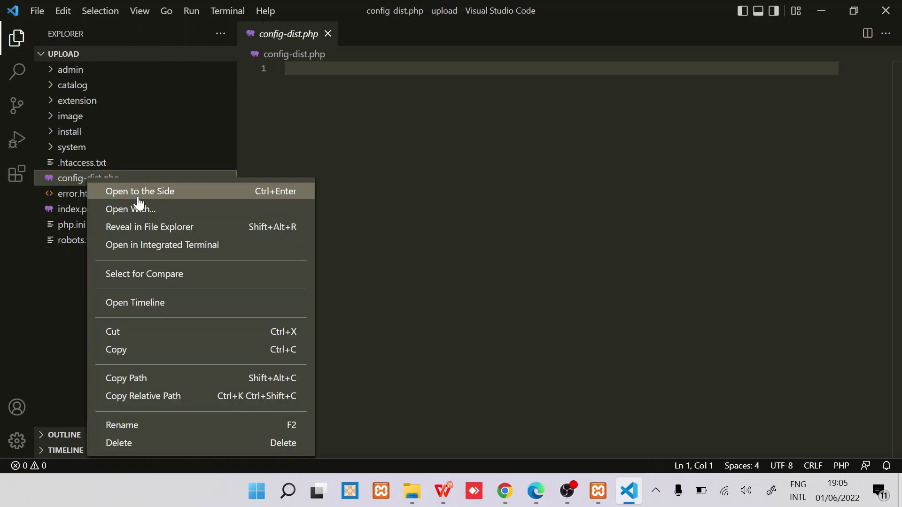
left_click(140, 423)
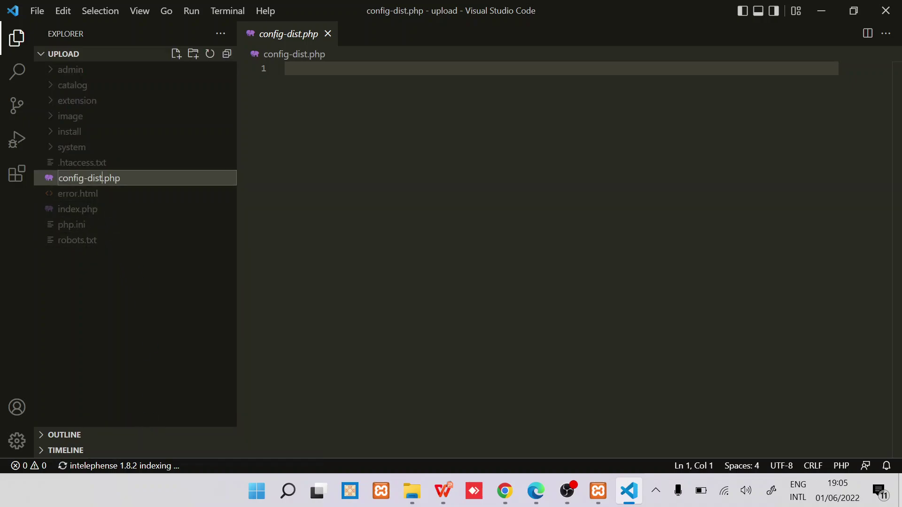
key("BackSpace")
key("BackSpace")
key("BackSpace")
key("BackSpace")
key("BackSpace")
key("Return")
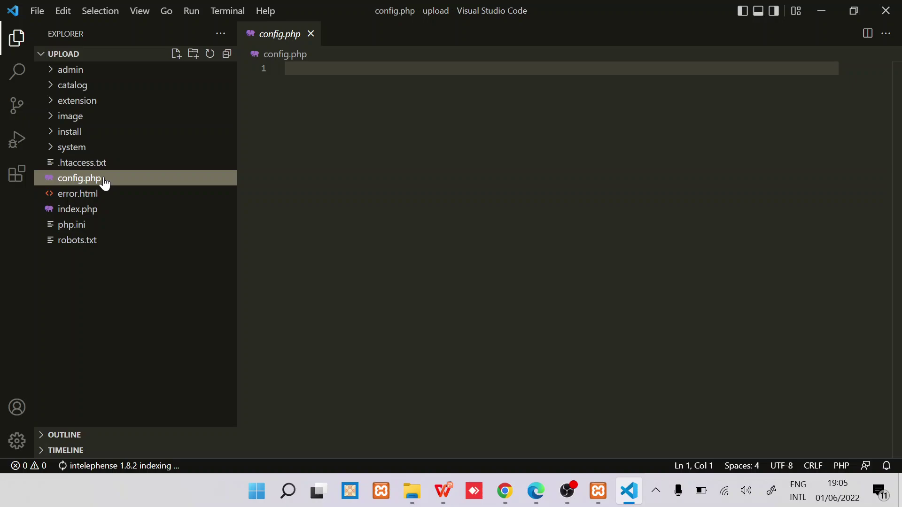
Step: Rename admin/config-dist.php to config.php as well
left_click(115, 70)
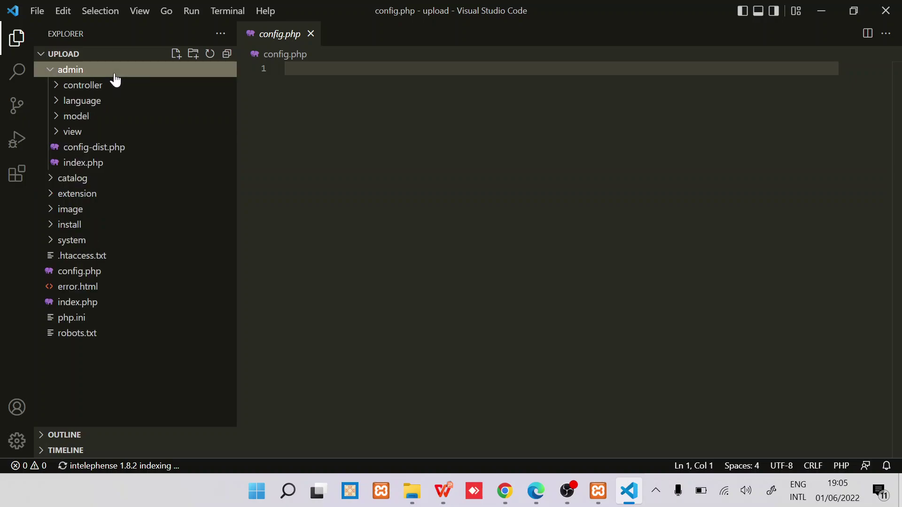
left_click(87, 149)
right_click(89, 153)
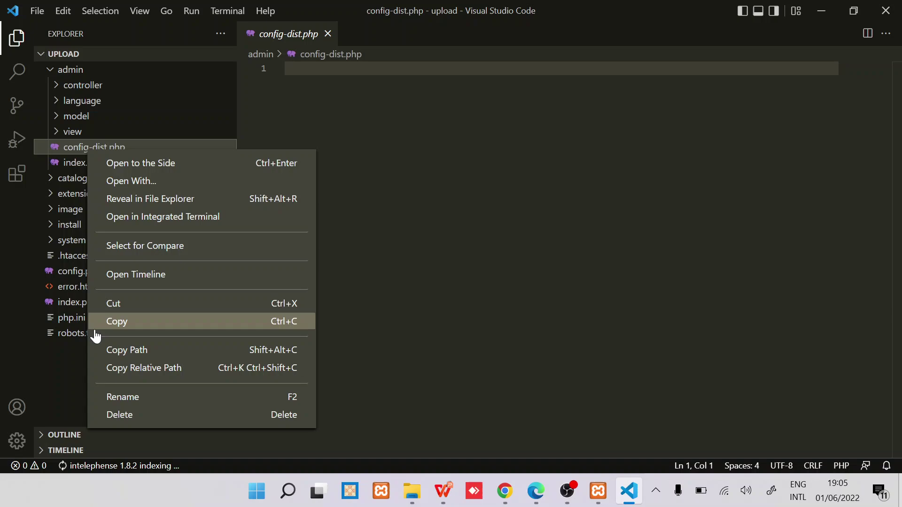
left_click(135, 397)
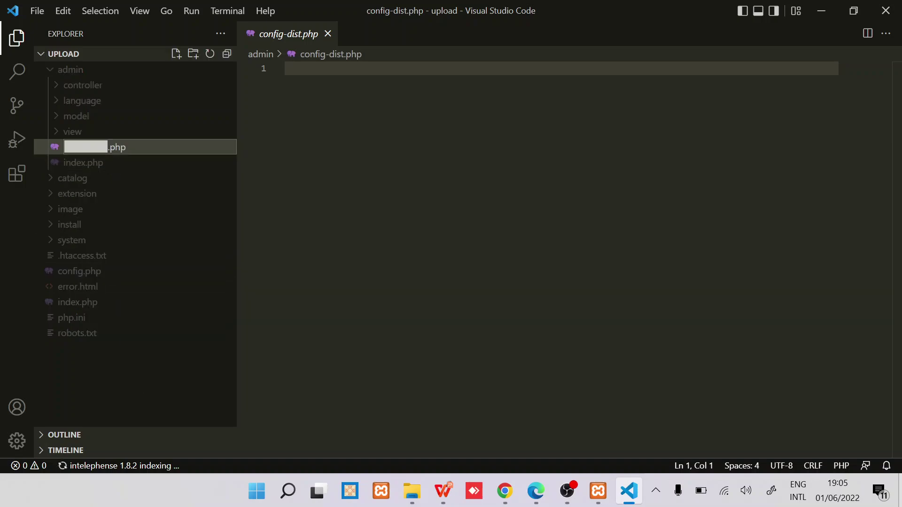
key("Right")
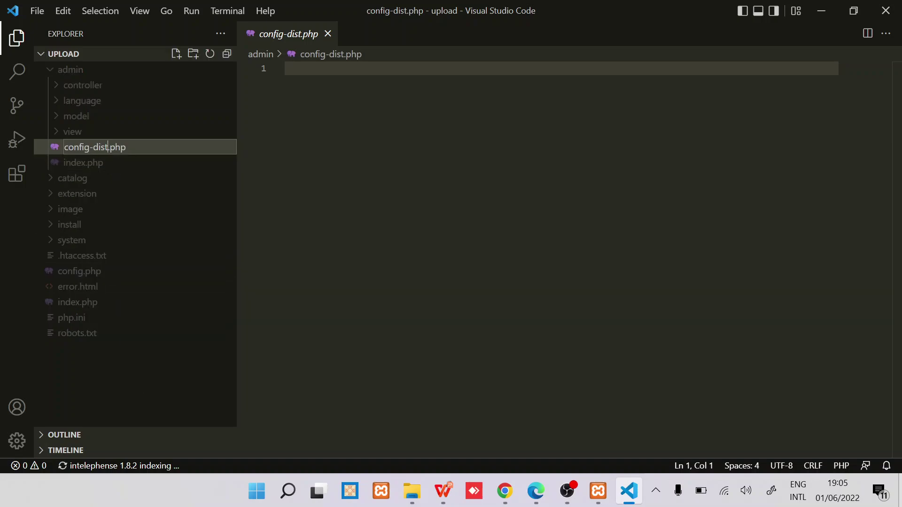
key("BackSpace")
key("BackSpace")
key("BackSpace")
key("BackSpace")
key("BackSpace")
key("Return")
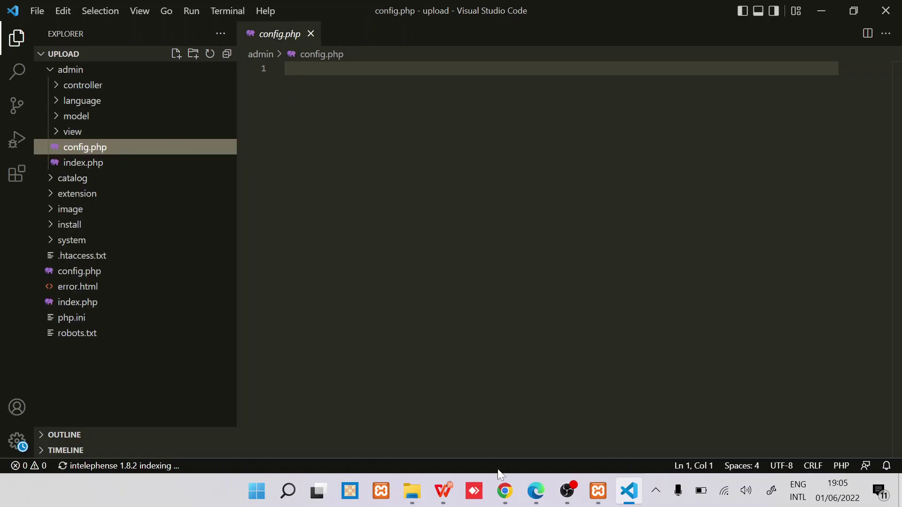
left_click(504, 491)
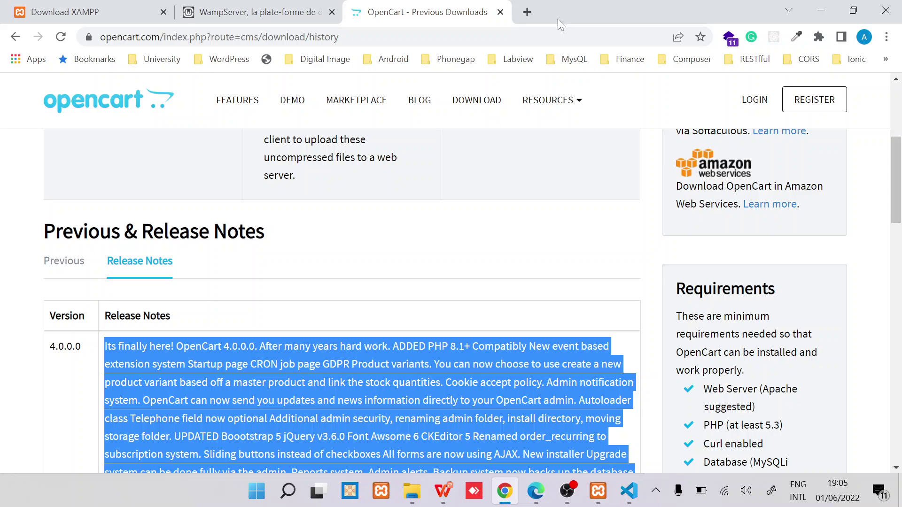
Step: Load localhost/projects/opencart40/upload in a new tab and scroll through the GNU GPL licence
left_click(526, 11)
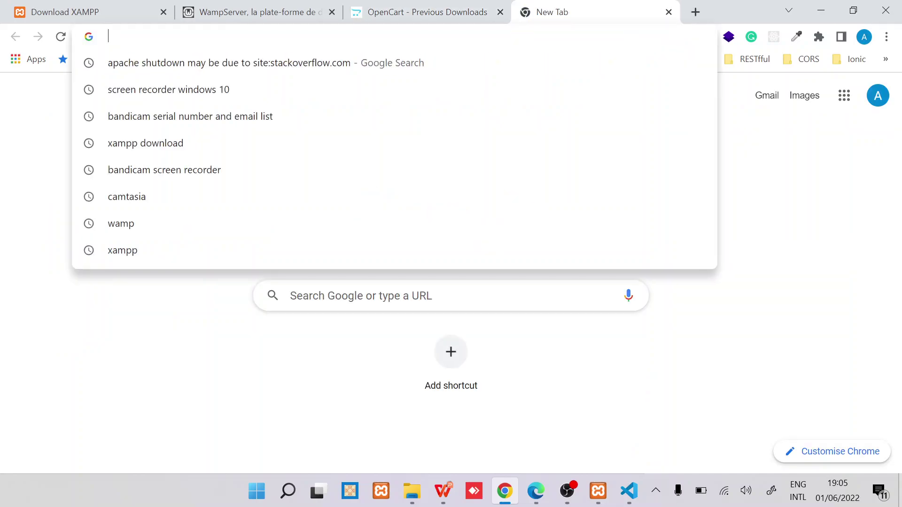
type("loca")
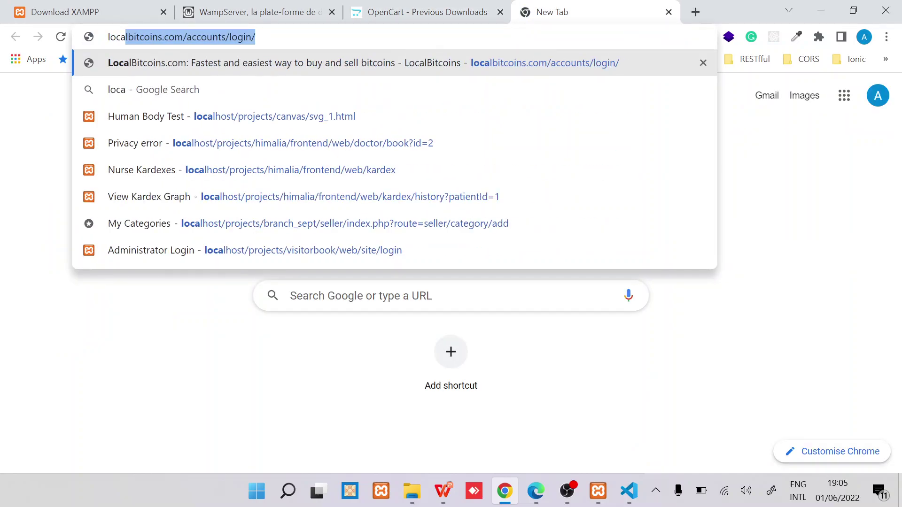
type("lhost")
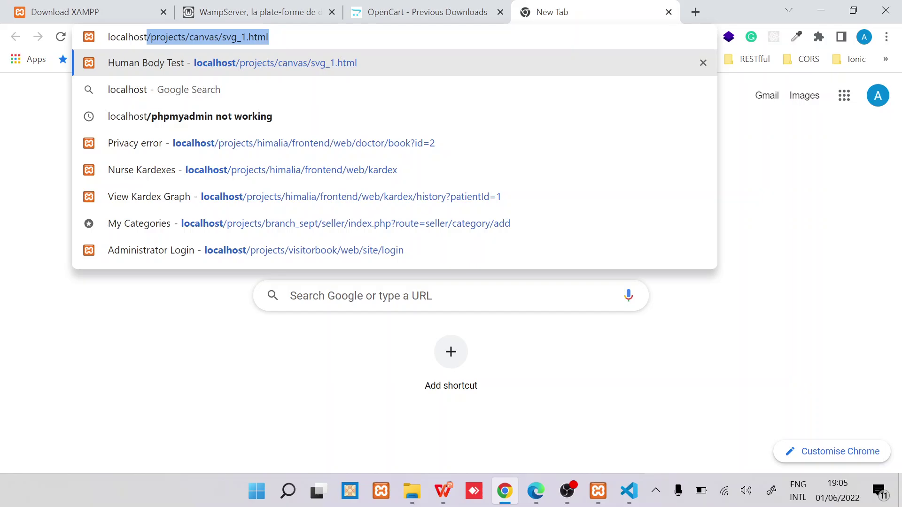
key("Right")
key("BackSpace")
key("BackSpace")
key("BackSpace")
key("BackSpace")
key("BackSpace")
key("BackSpace")
key("BackSpace")
key("BackSpace")
key("BackSpace")
key("BackSpace")
key("BackSpace")
key("BackSpace")
key("BackSpace")
key("BackSpace")
key("BackSpace")
key("BackSpace")
key("BackSpace")
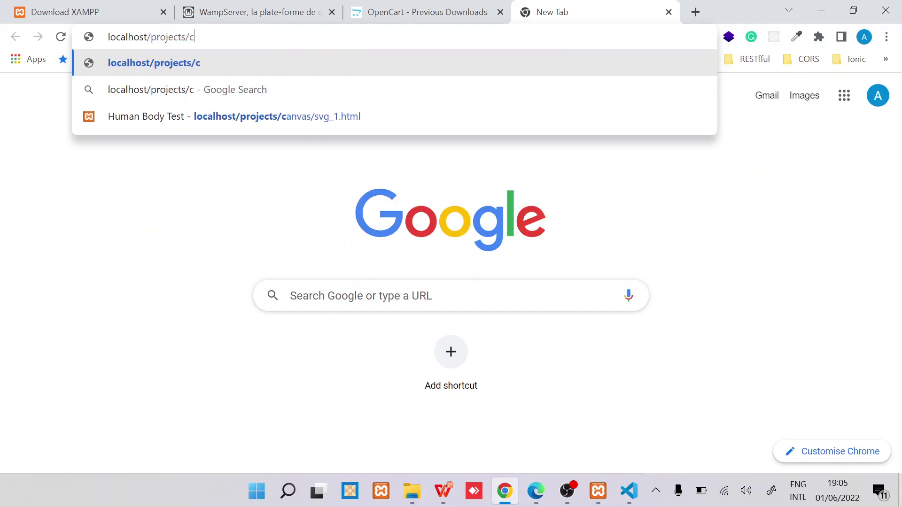
type("opencart")
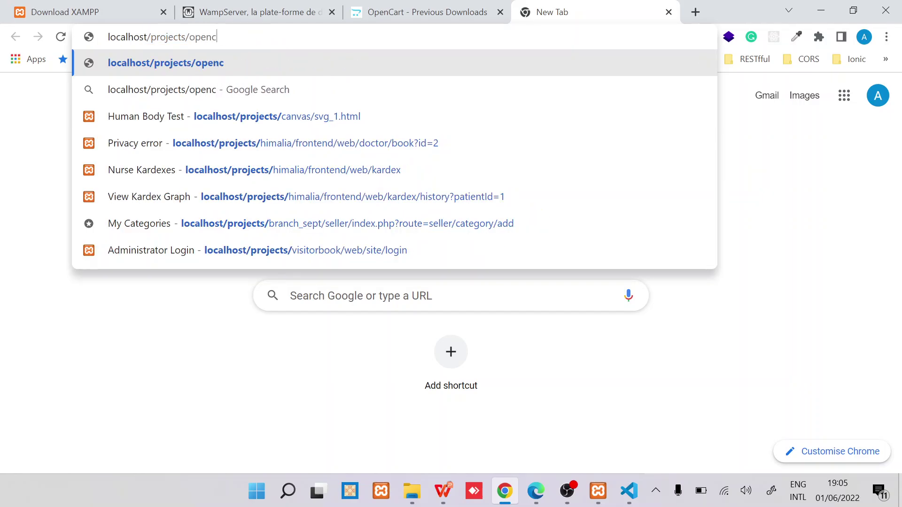
type("4")
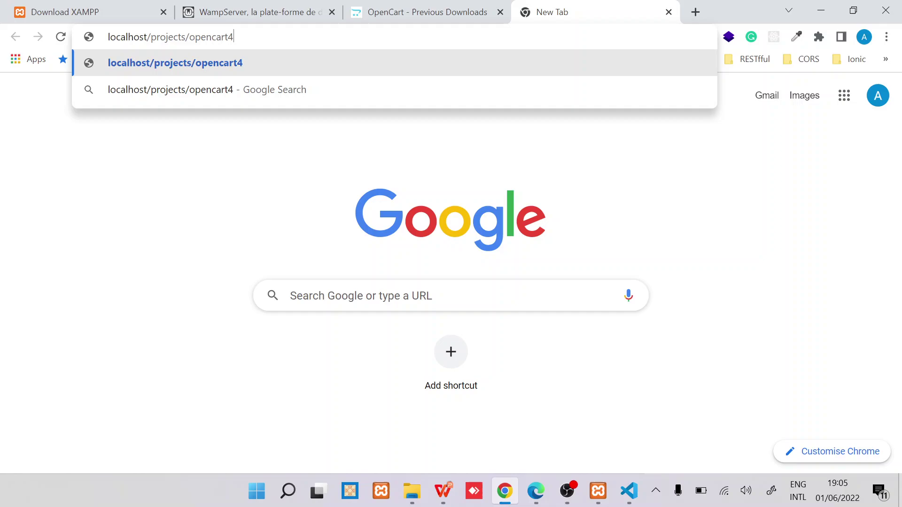
type("0/upload")
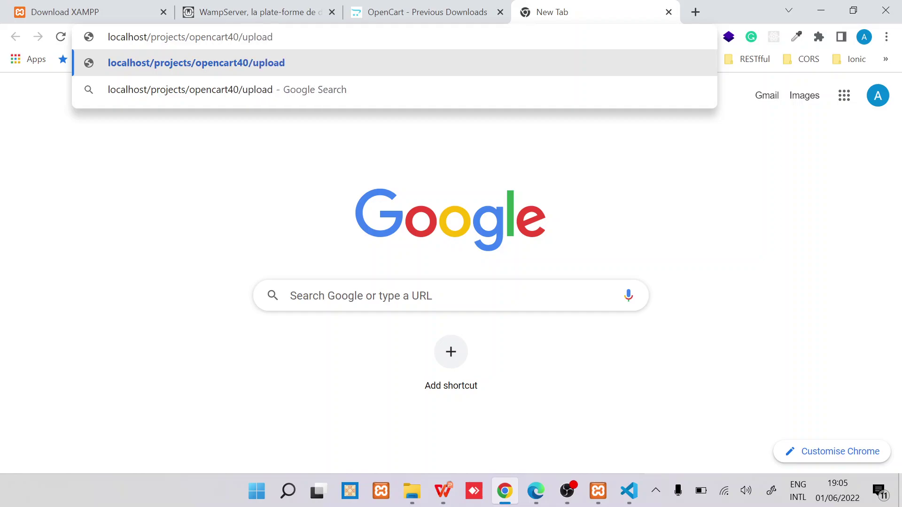
key("Return")
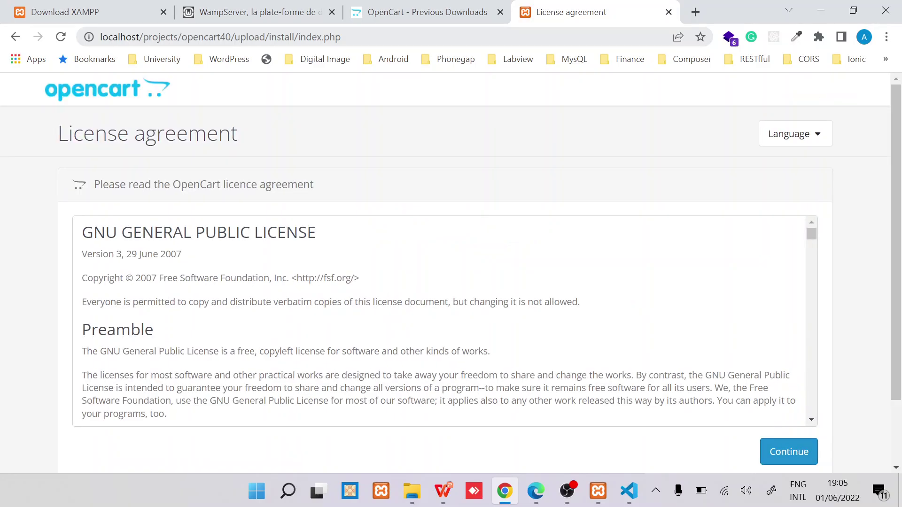
scroll(401, 193, "down", 7)
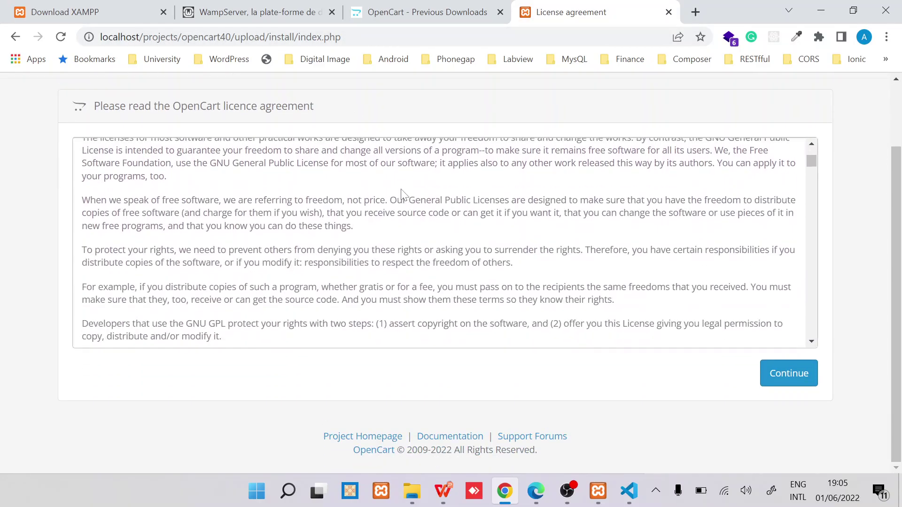
scroll(447, 97, "up", 1)
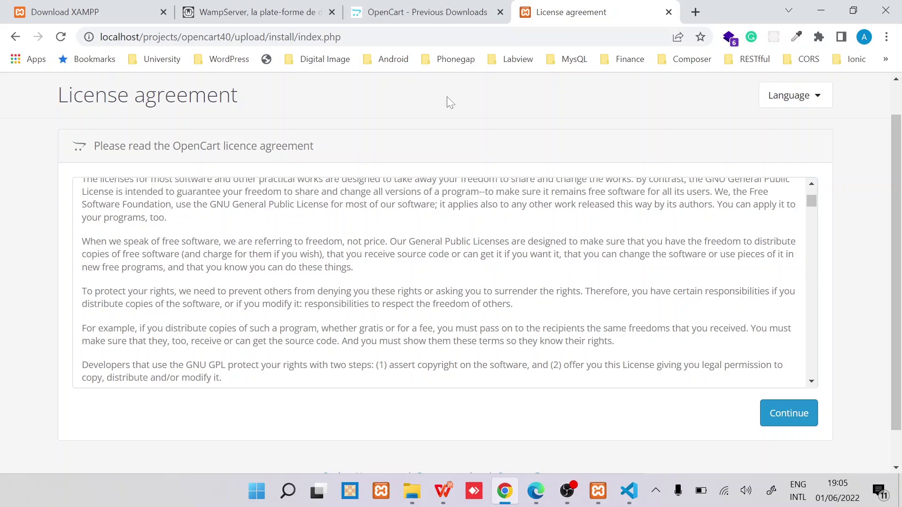
scroll(447, 98, "down", 1)
scroll(445, 256, "down", 15)
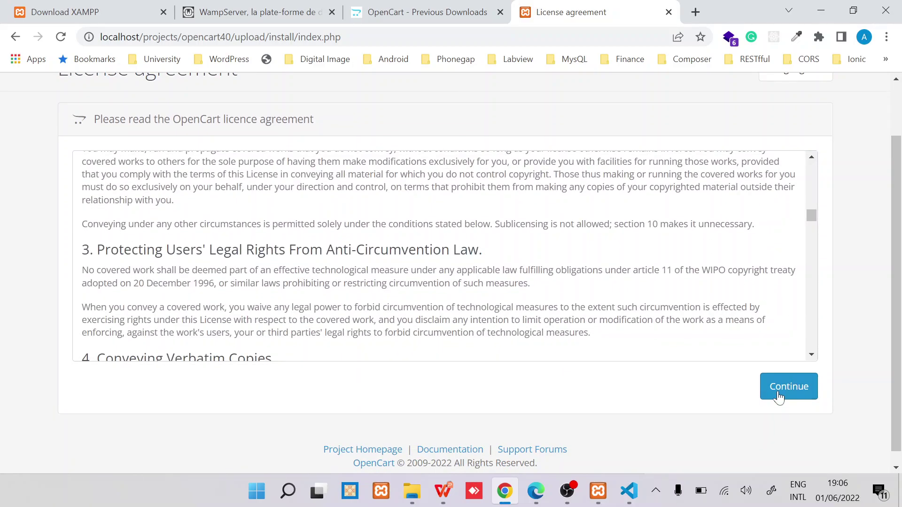
Step: Continue to Pre-Installation and point out the GD PHP extension marked Off
left_click(776, 392)
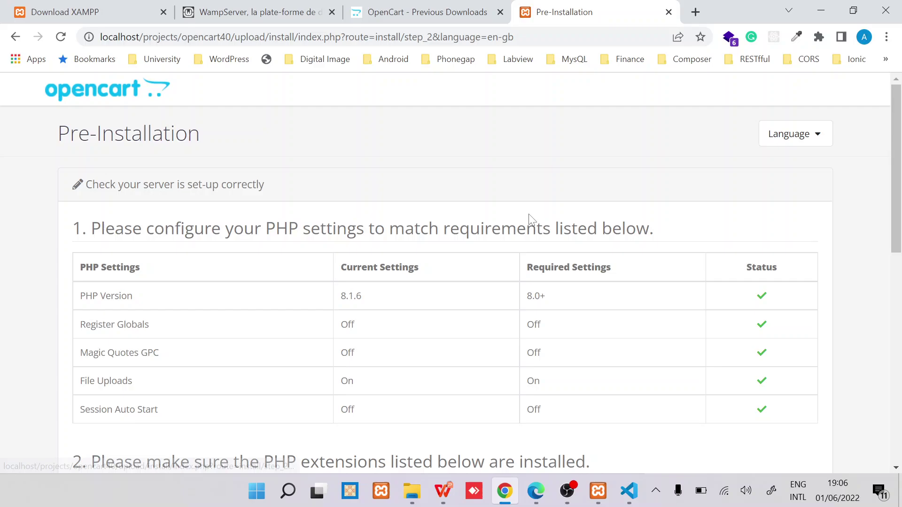
scroll(458, 230, "down", 3)
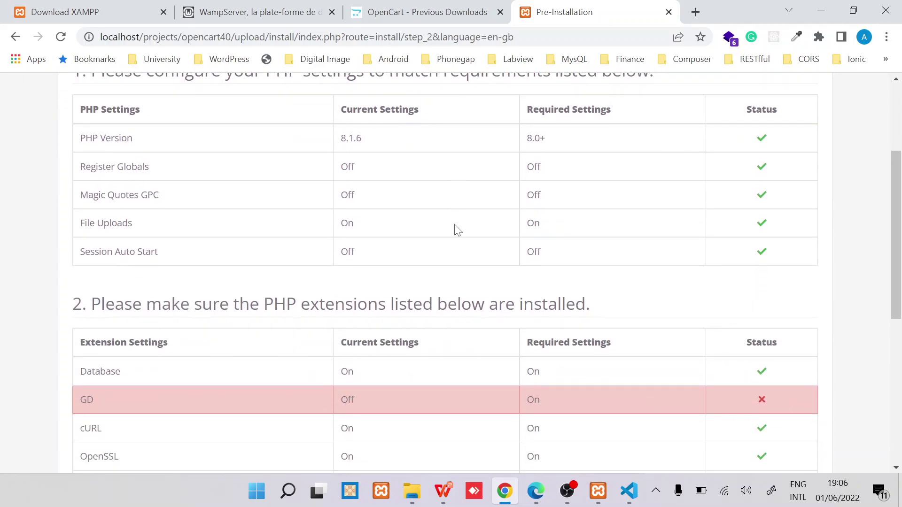
scroll(458, 230, "down", 2)
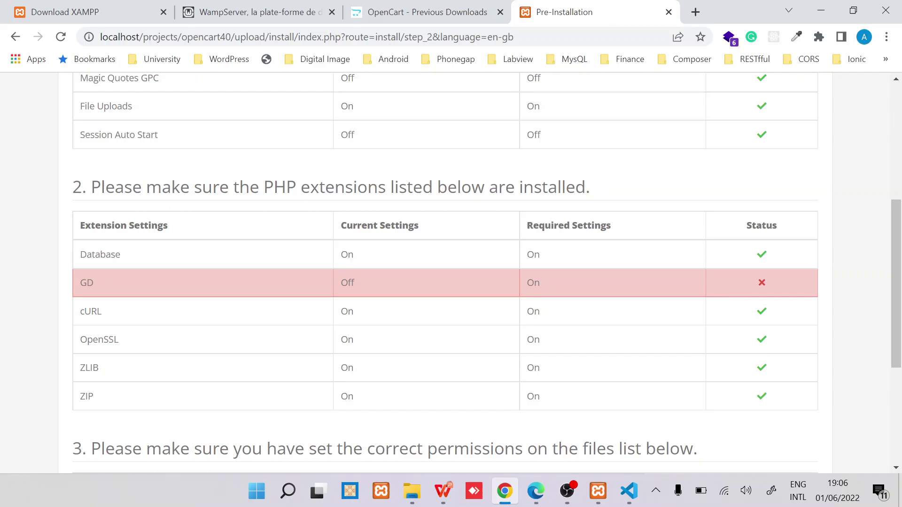
triple_click(330, 187)
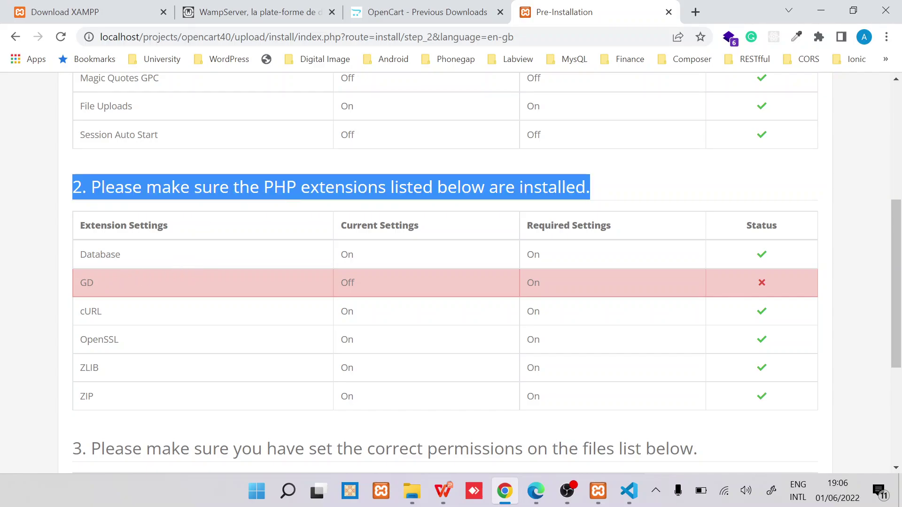
double_click(86, 282)
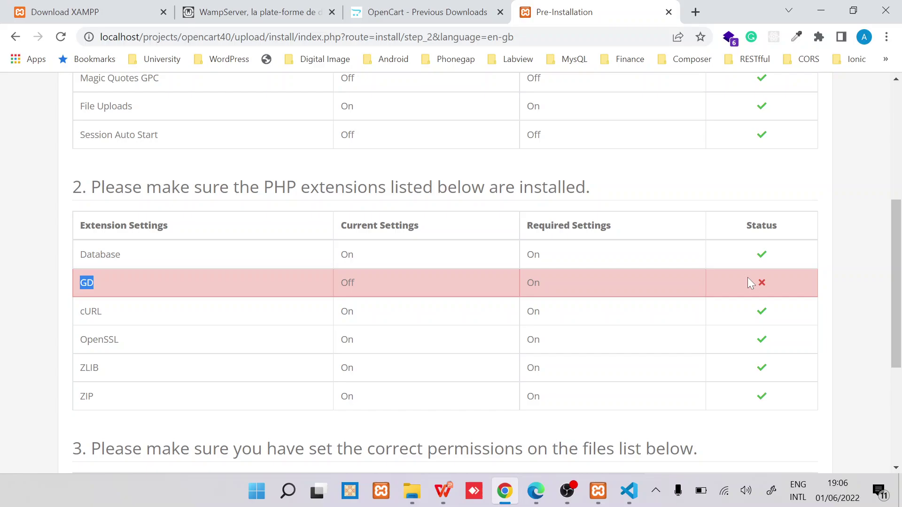
scroll(565, 302, "down", 4)
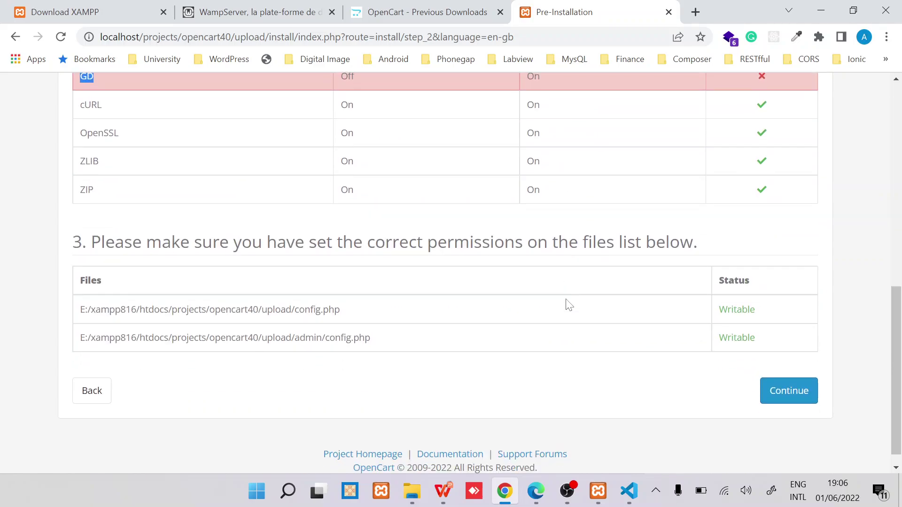
scroll(566, 303, "up", 2)
scroll(565, 303, "up", 5)
left_click(599, 493)
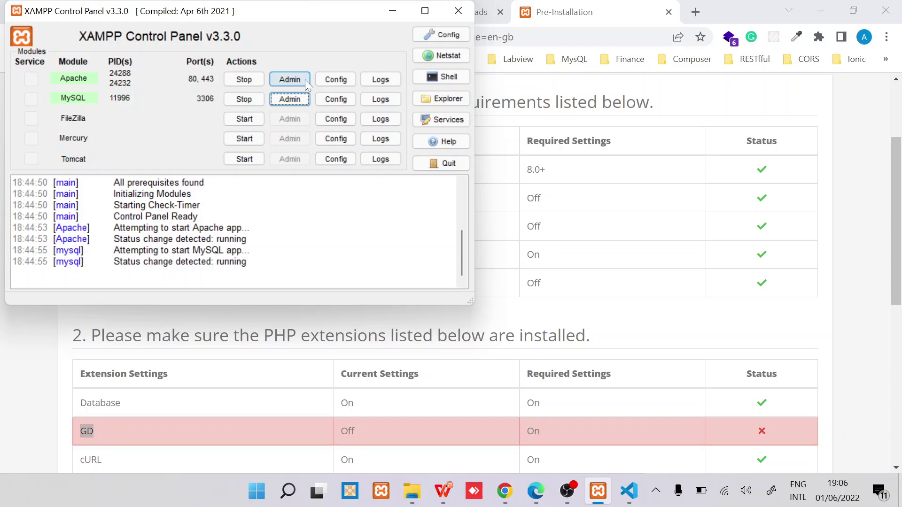
Step: Open Apache's php.ini from XAMPP Config and search it for the gd extension line
left_click(346, 80)
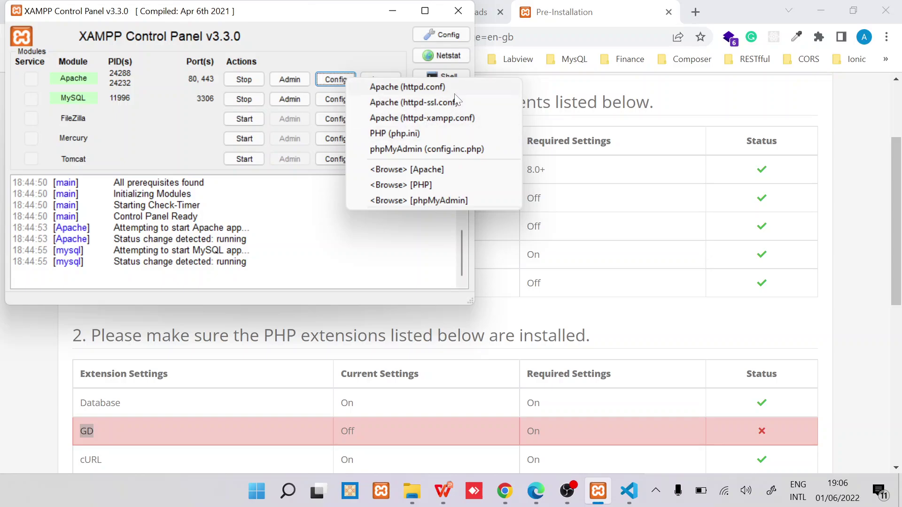
left_click(434, 136)
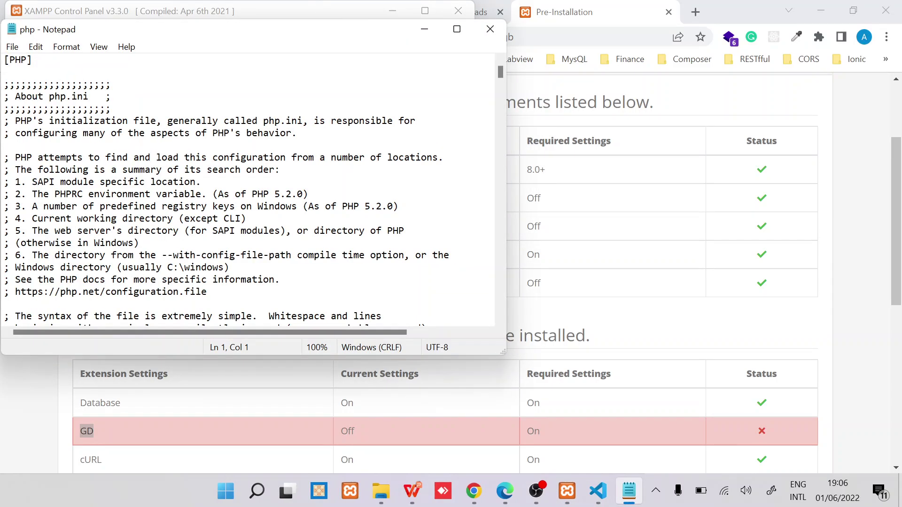
key("ctrl+f")
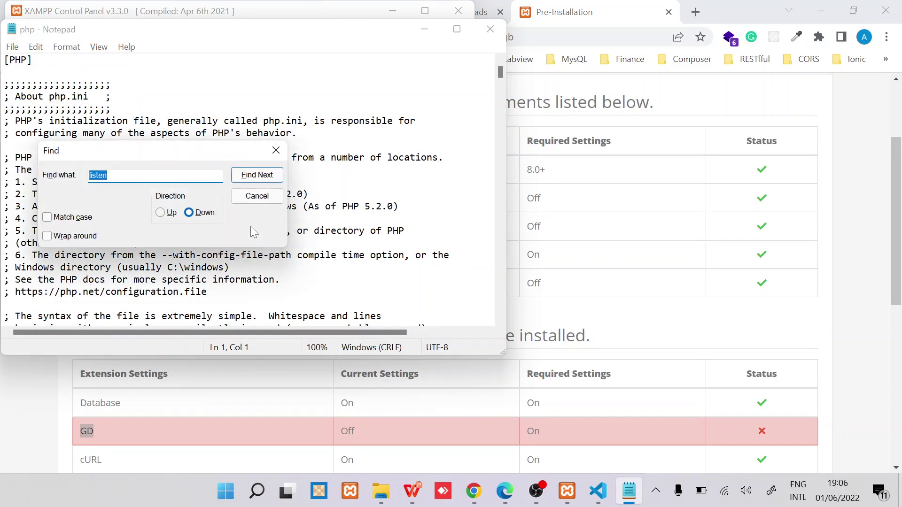
type("gd")
left_click_drag(173, 153, 297, 84)
left_click(384, 108)
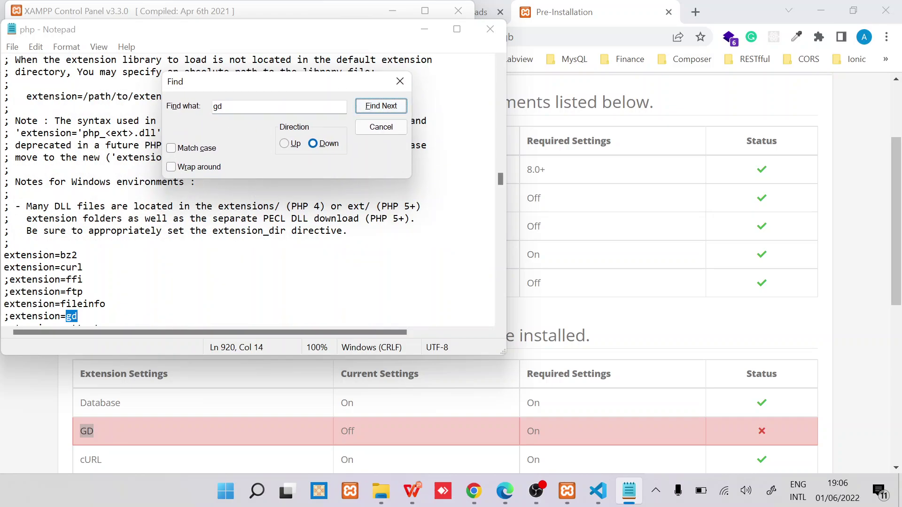
Step: Uncomment extension=gd, save and close php.ini, and restart Apache
left_click(9, 316)
key("BackSpace")
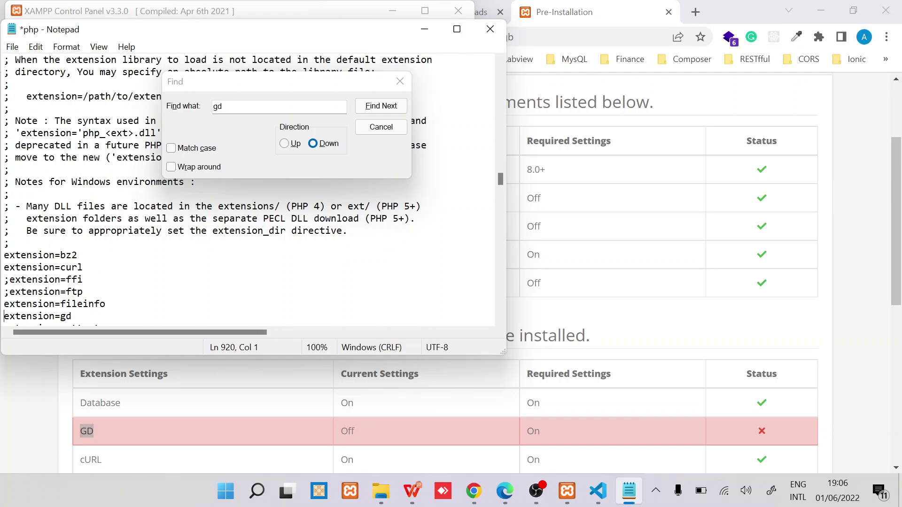
left_click(374, 131)
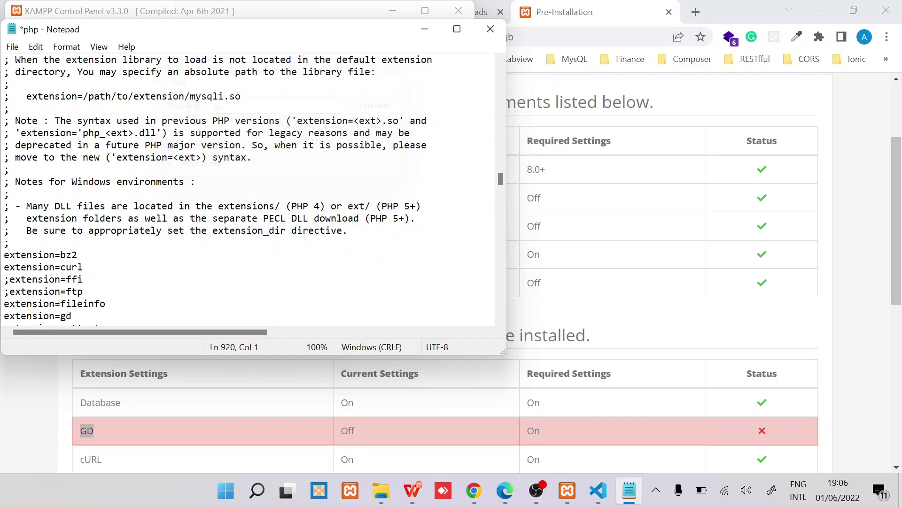
left_click(196, 182)
key("ctrl+s")
left_click(489, 29)
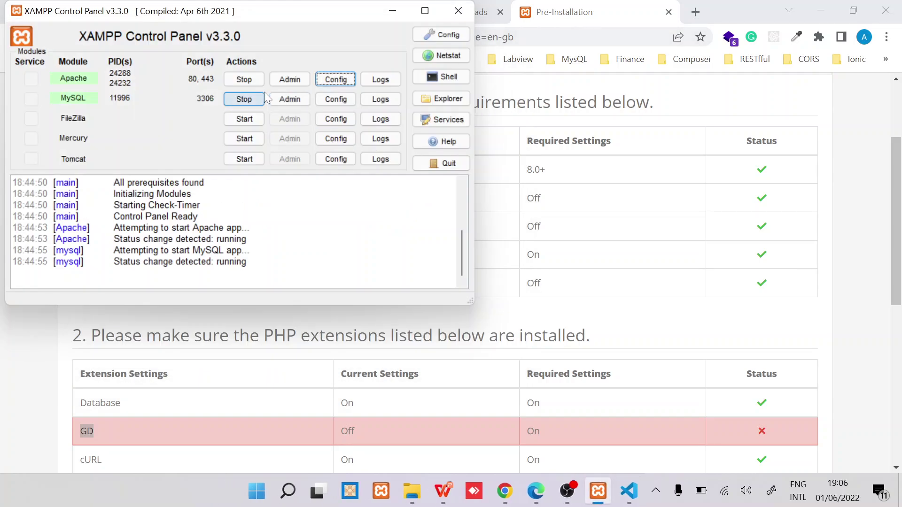
left_click(249, 81)
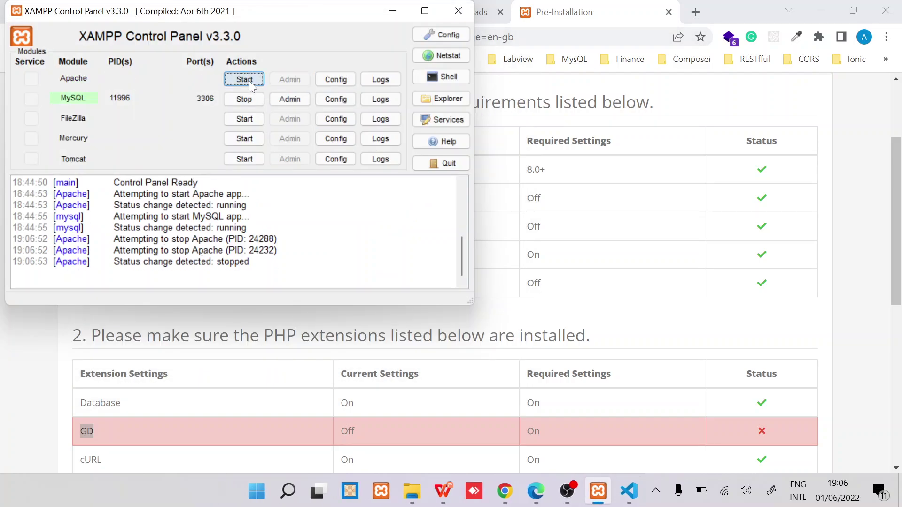
left_click(249, 81)
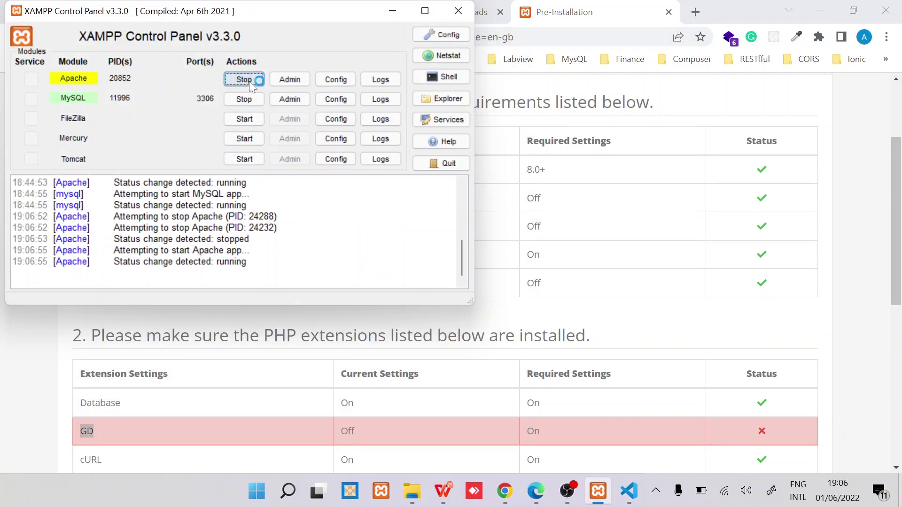
Step: Reload the requirements check, confirm GD is On and both config.php files Writable, then continue
key("alt+Tab")
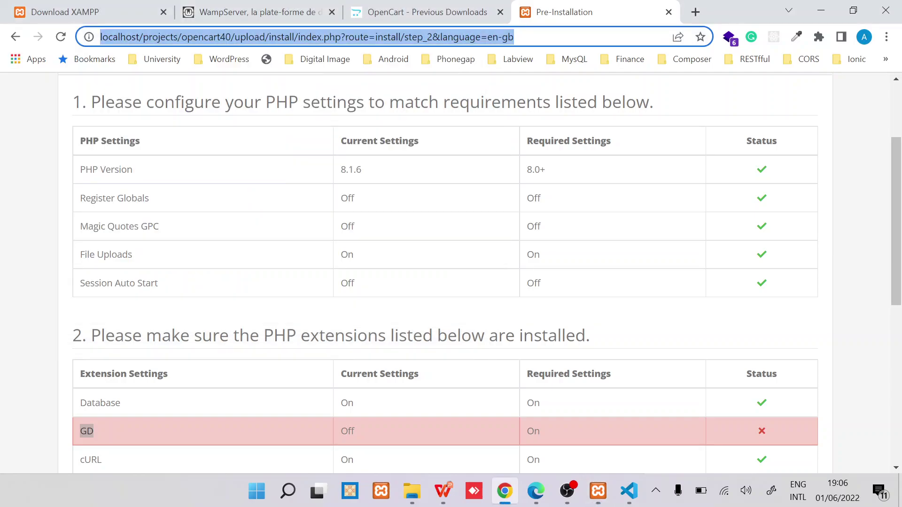
key("F5")
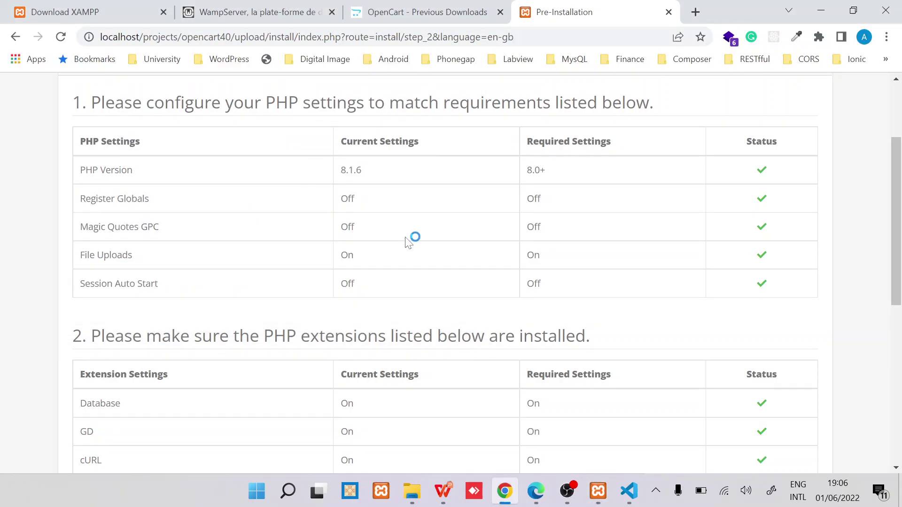
scroll(413, 240, "down", 3)
double_click(86, 273)
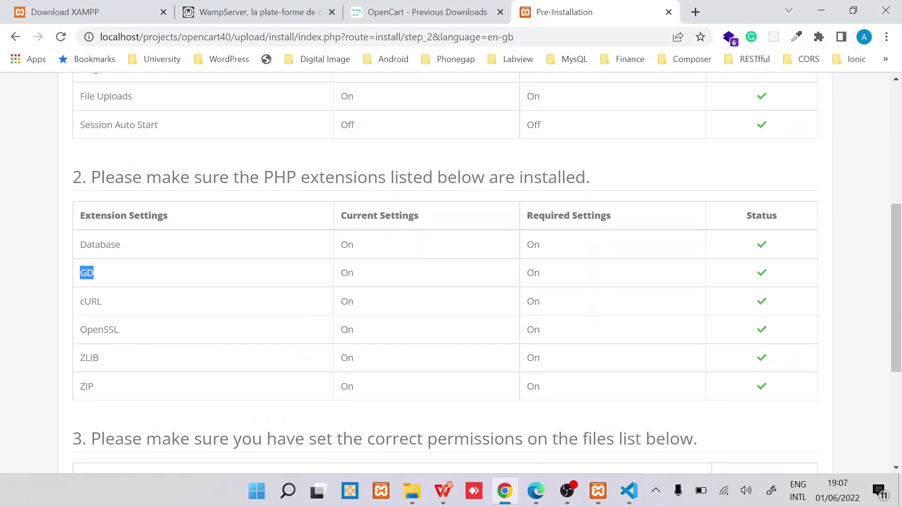
left_click(761, 274)
scroll(505, 314, "down", 5)
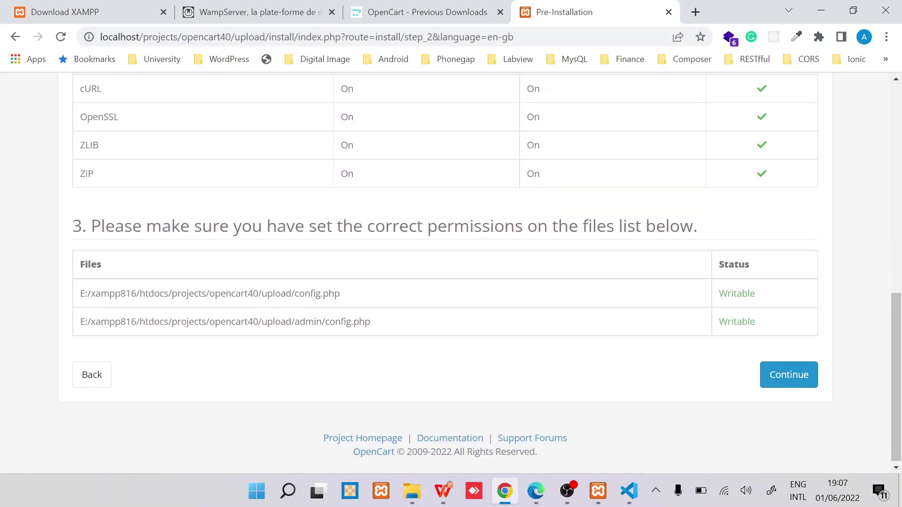
double_click(305, 293)
triple_click(340, 323)
double_click(736, 293)
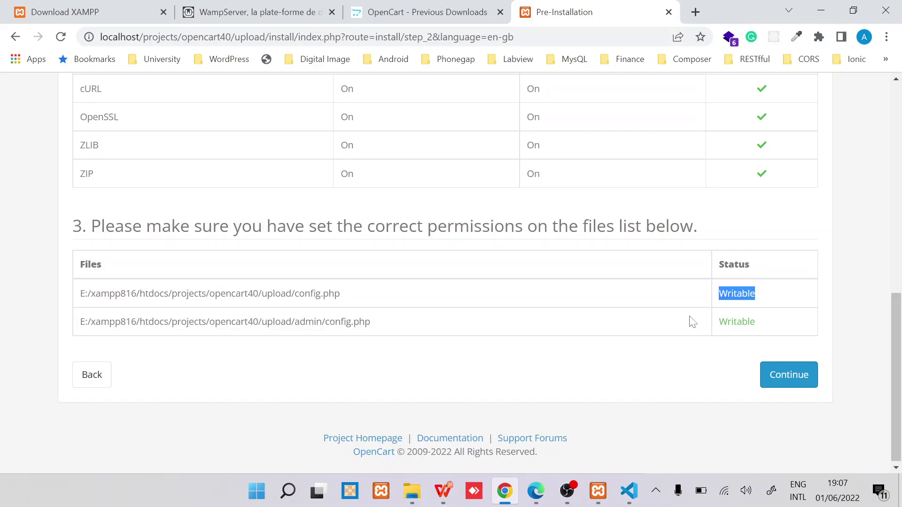
left_click(680, 354)
left_click(786, 376)
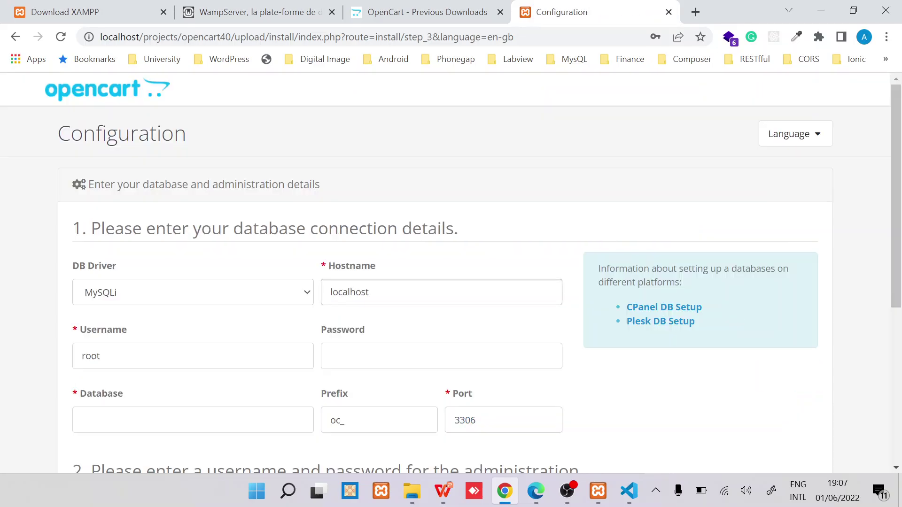
Step: Review the configuration form and leave the database password blank
scroll(451, 272, "down", 3)
scroll(451, 272, "up", 1)
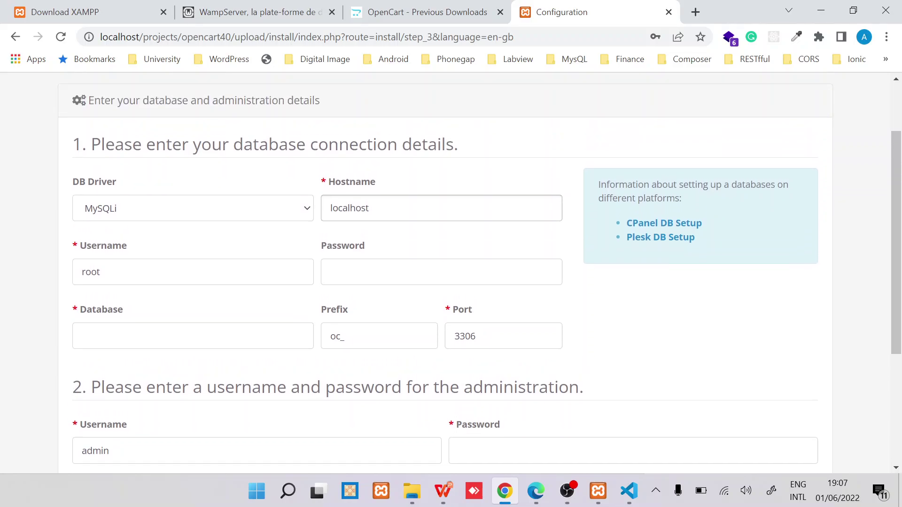
scroll(494, 286, "down", 2)
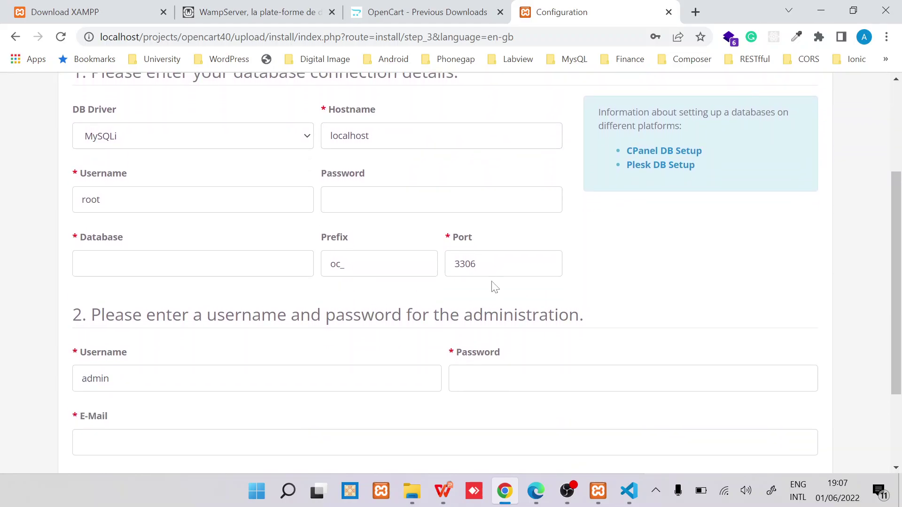
scroll(495, 286, "down", 2)
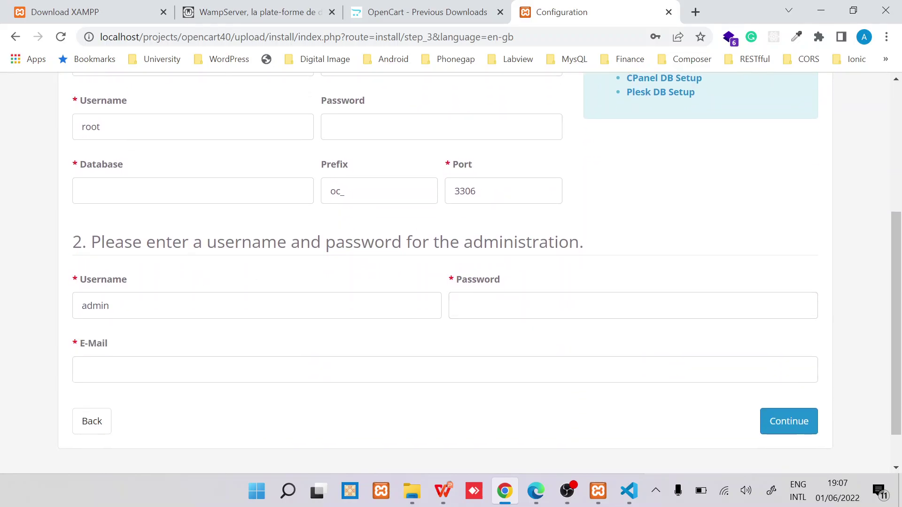
triple_click(329, 242)
scroll(329, 242, "up", 5)
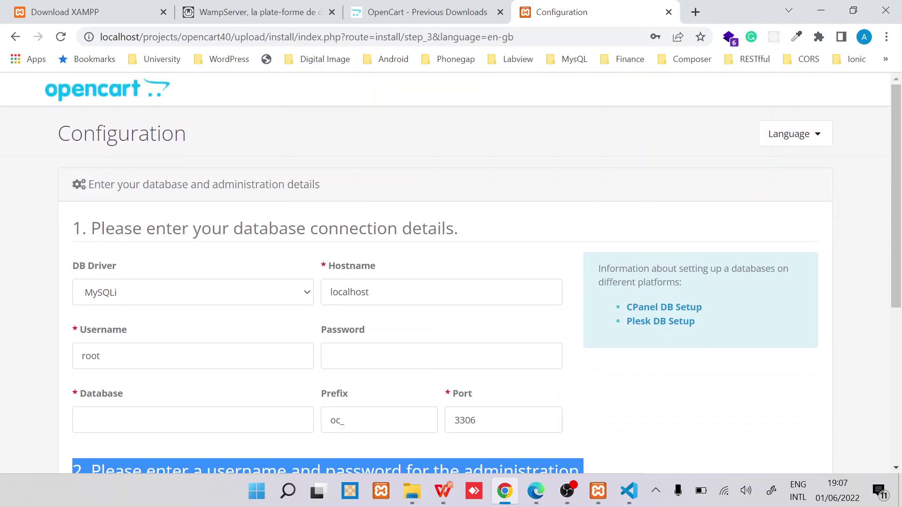
scroll(305, 248, "down", 3)
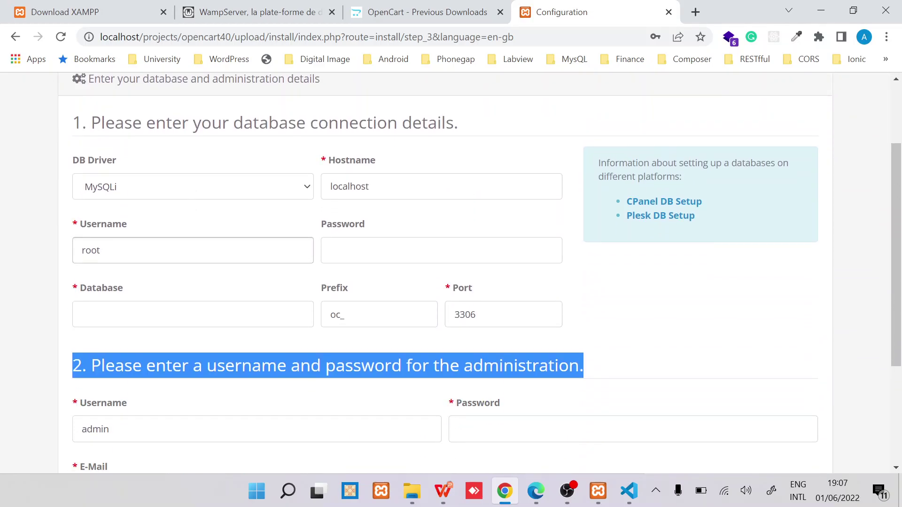
left_click(352, 254)
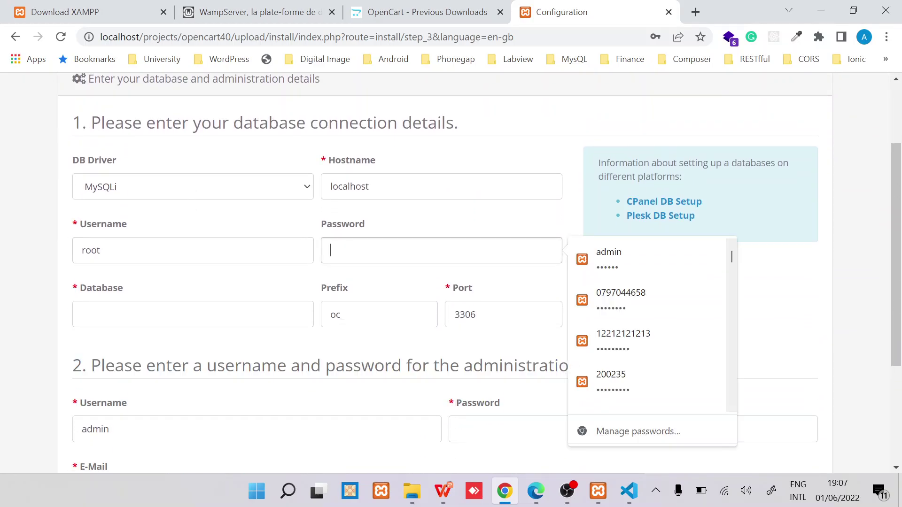
left_click(284, 284)
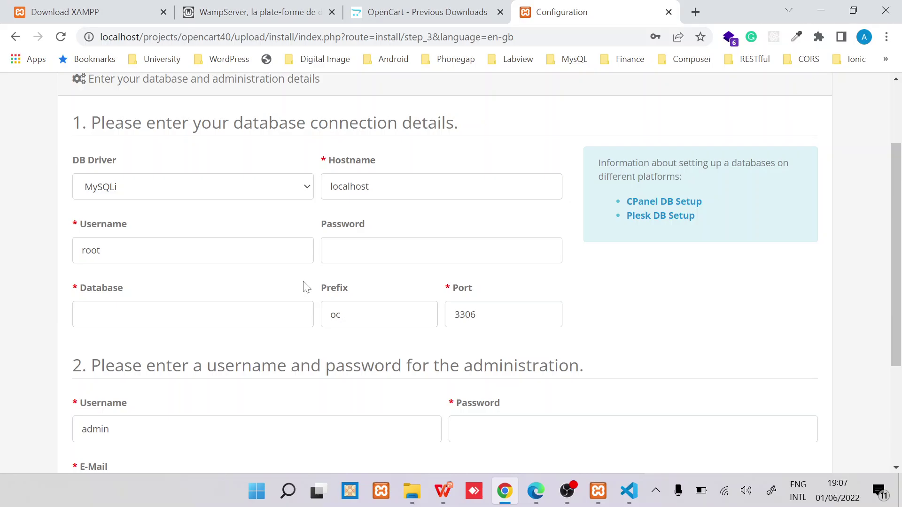
Step: Set the Database name to opencart_40 from the suggestions
left_click(269, 313)
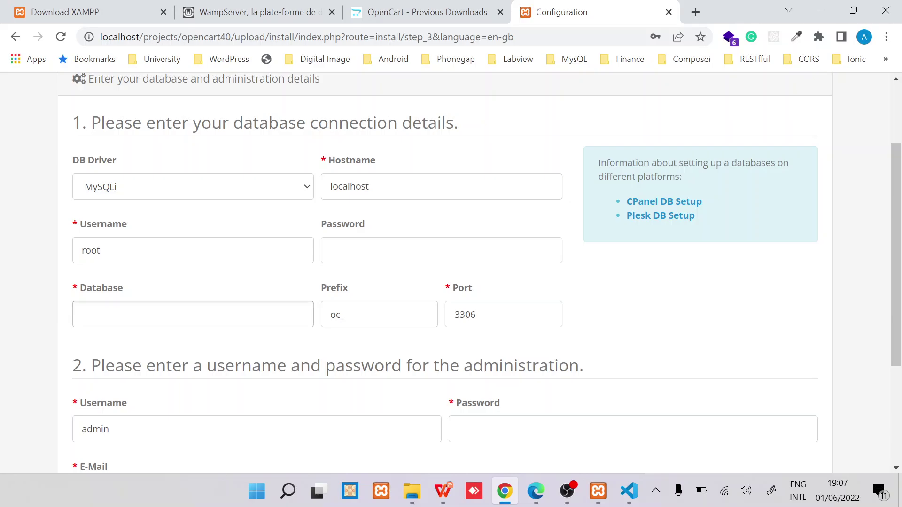
left_click(178, 306)
type("opencart_40")
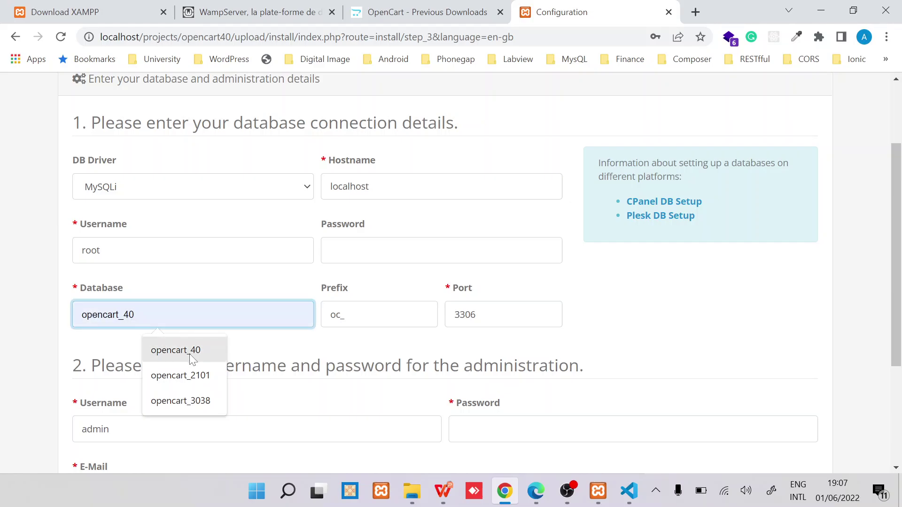
left_click(192, 352)
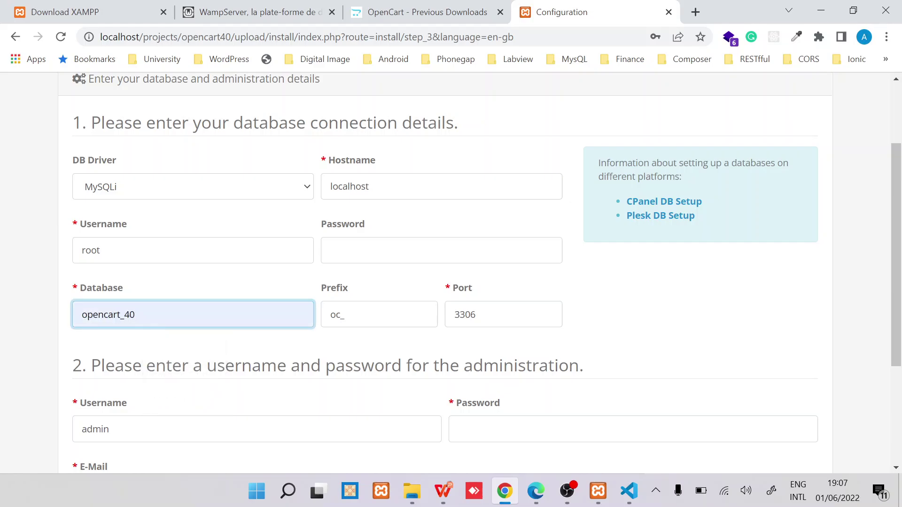
Step: Autofill the administrator password and e-mail from Chrome's saved suggestions
scroll(179, 260, "down", 3)
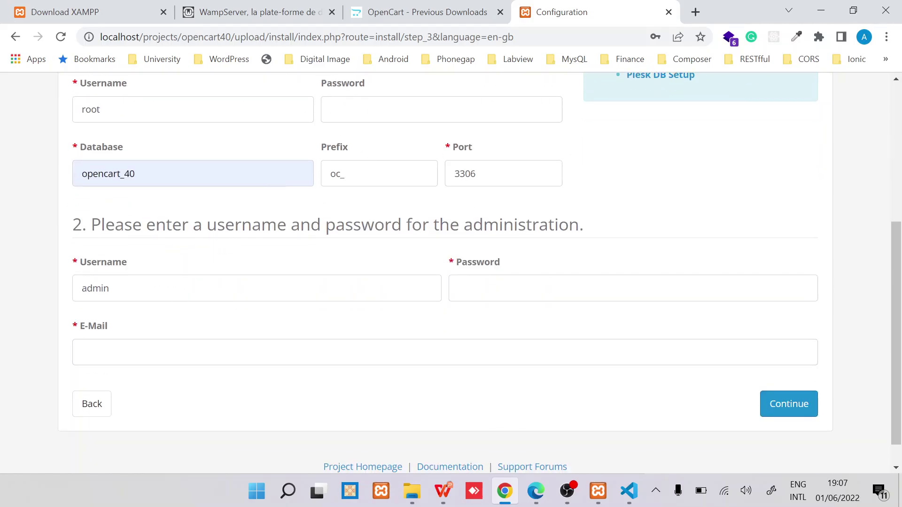
triple_click(247, 224)
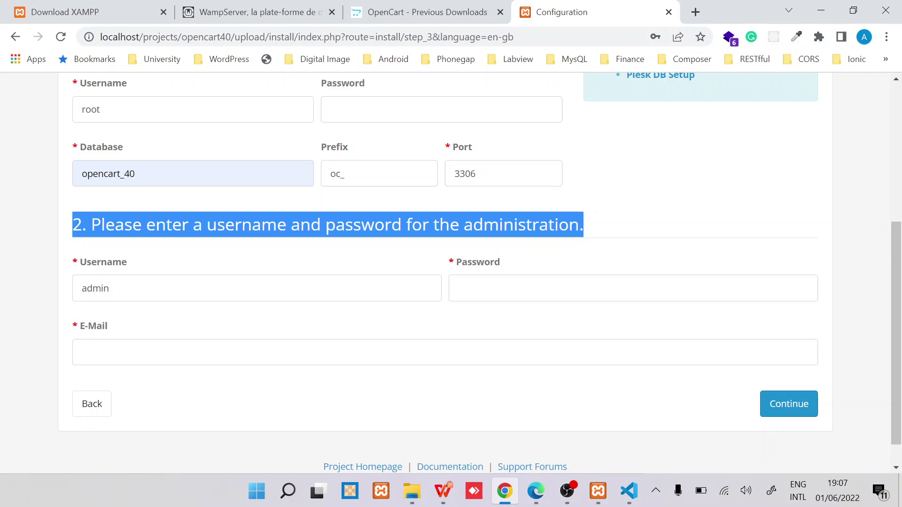
left_click(533, 288)
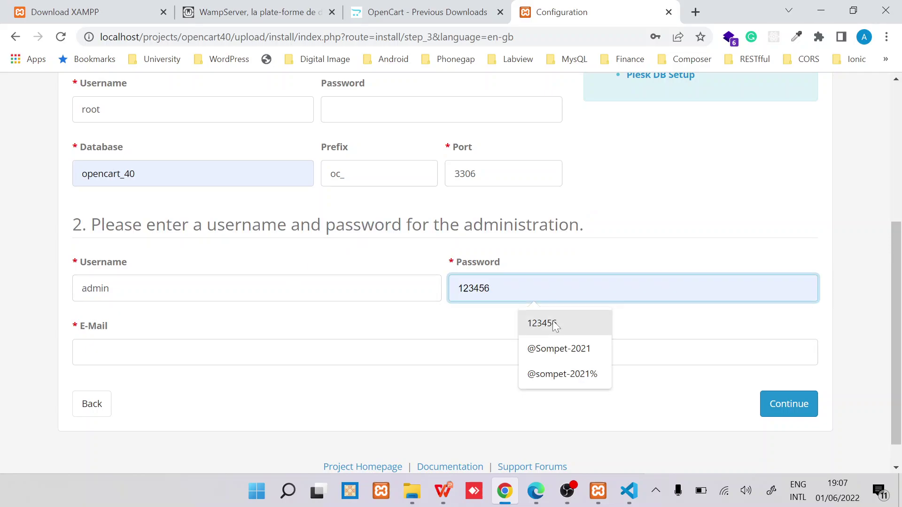
left_click(545, 323)
left_click(158, 352)
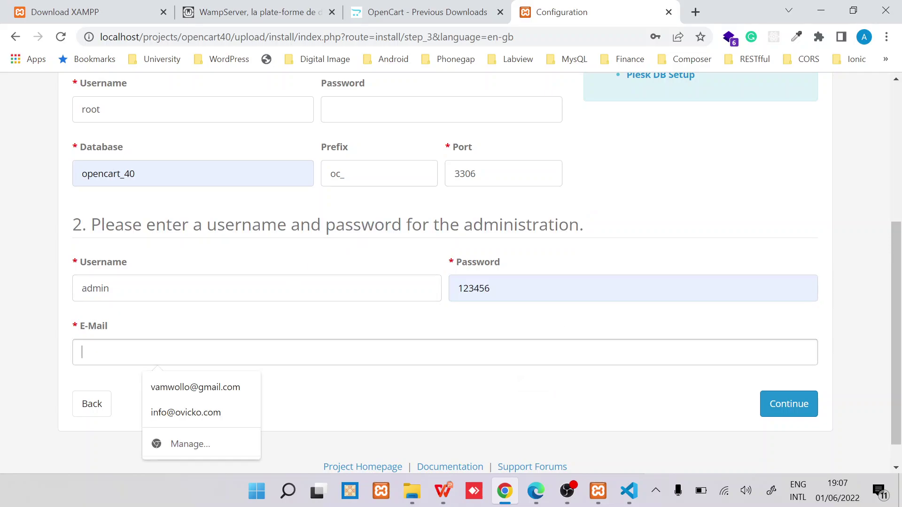
left_click(201, 394)
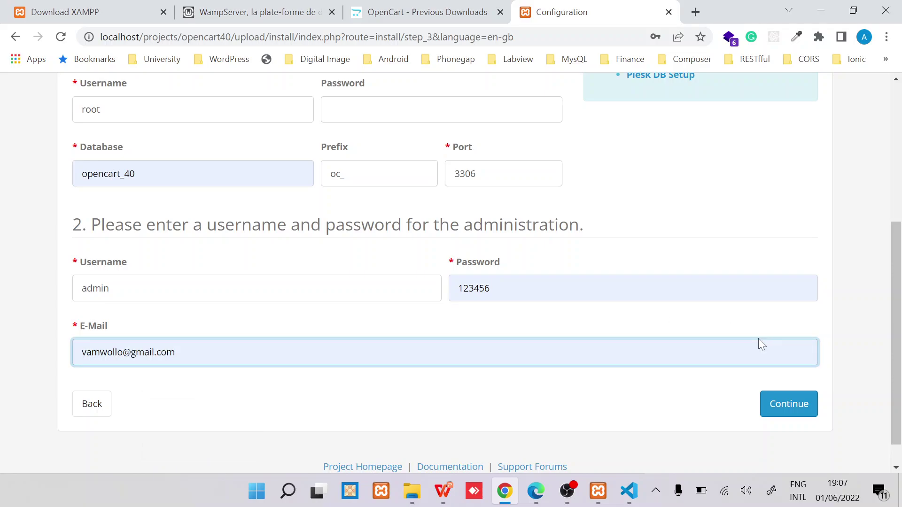
Step: Submit the configuration and highlight the failing oc_product_attribute CREATE TABLE statement in the error
left_click(795, 409)
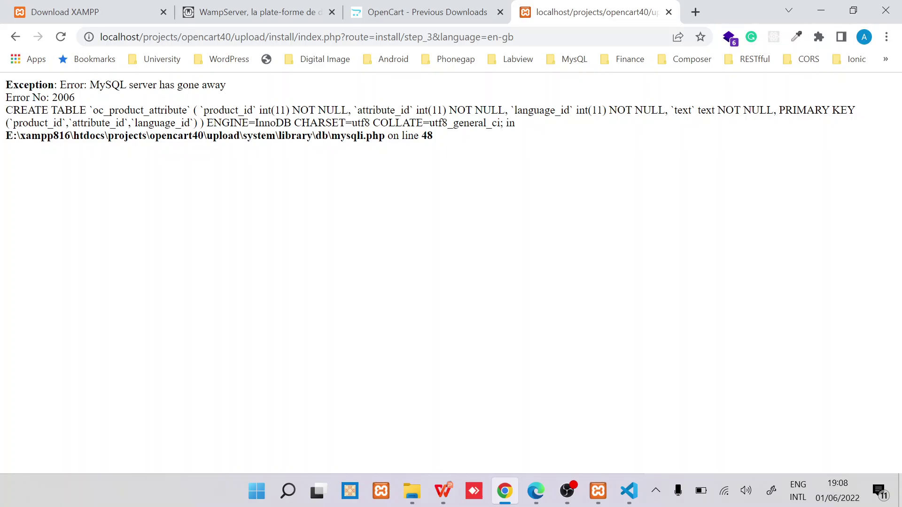
left_click_drag(432, 136, 6, 109)
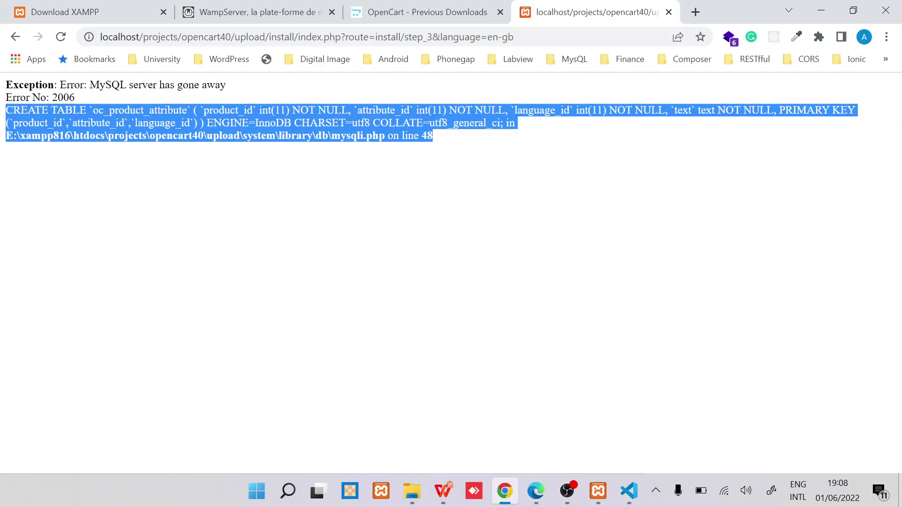
Step: Start MySQL in XAMPP Control Panel, then reload and resend the OpenCart configuration form
left_click(595, 498)
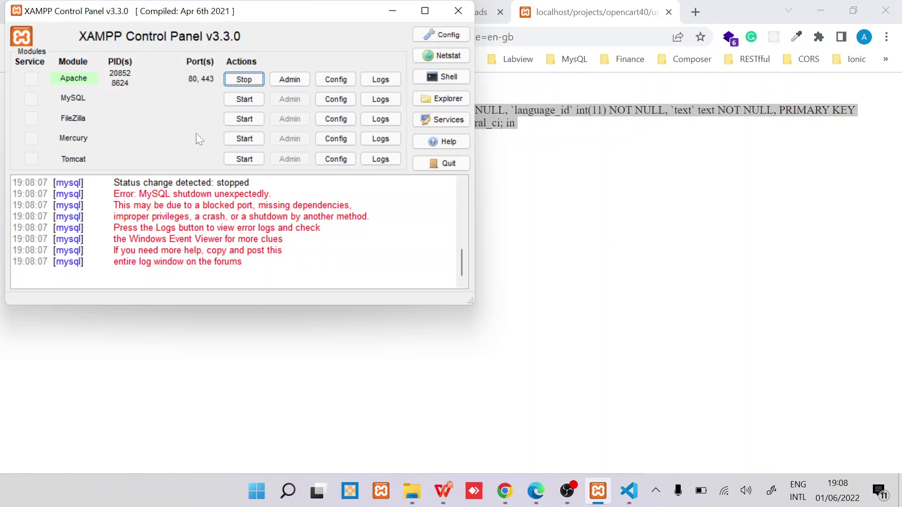
left_click(247, 104)
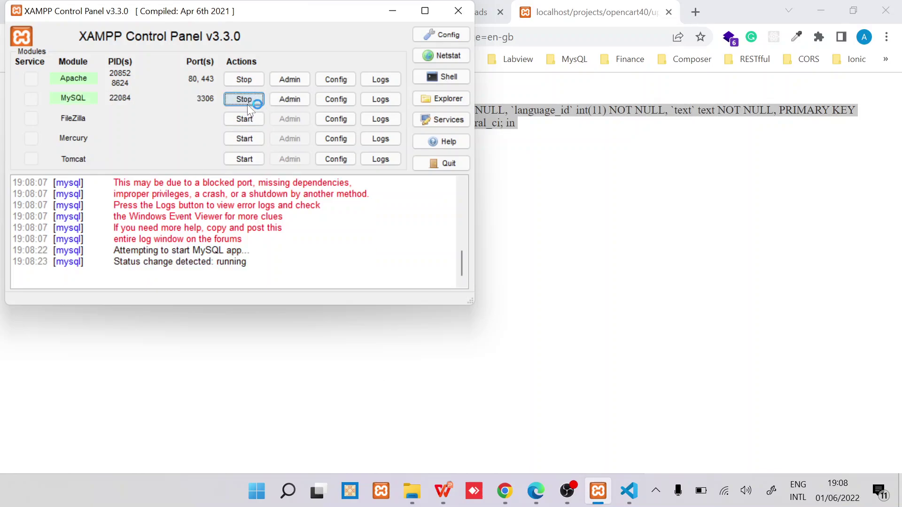
left_click(513, 157)
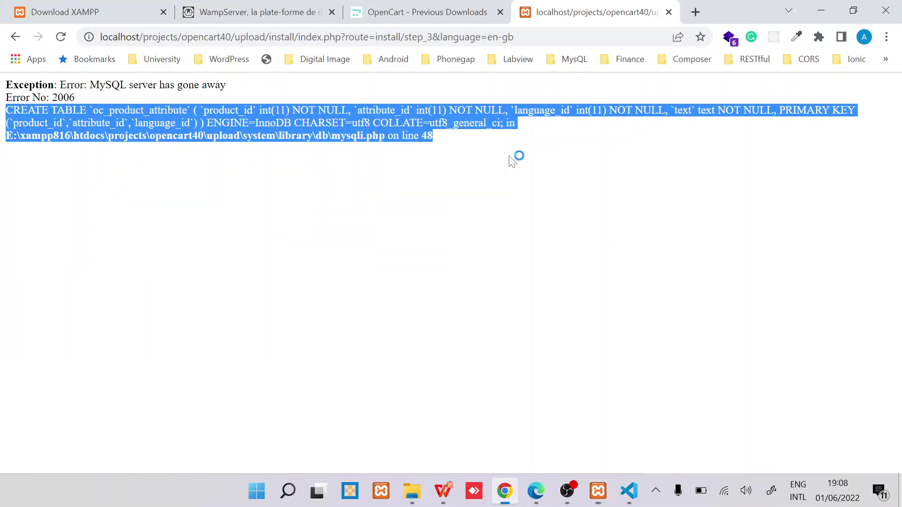
left_click(61, 38)
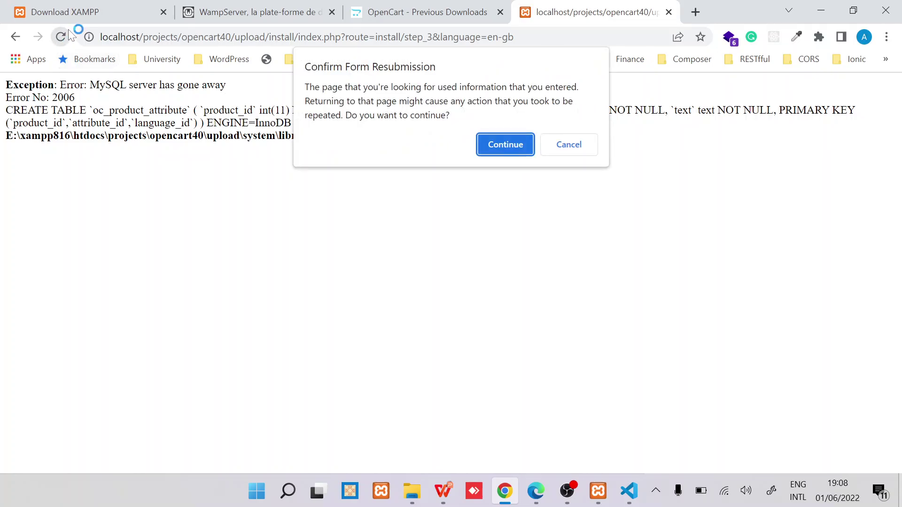
left_click(495, 140)
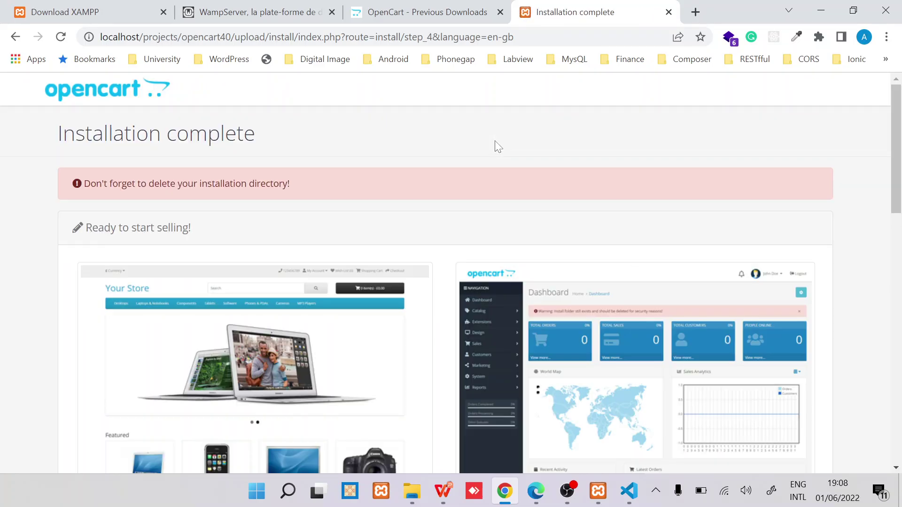
Step: Highlight the Installation complete page's warning to delete the installation directory
scroll(386, 198, "down", 3)
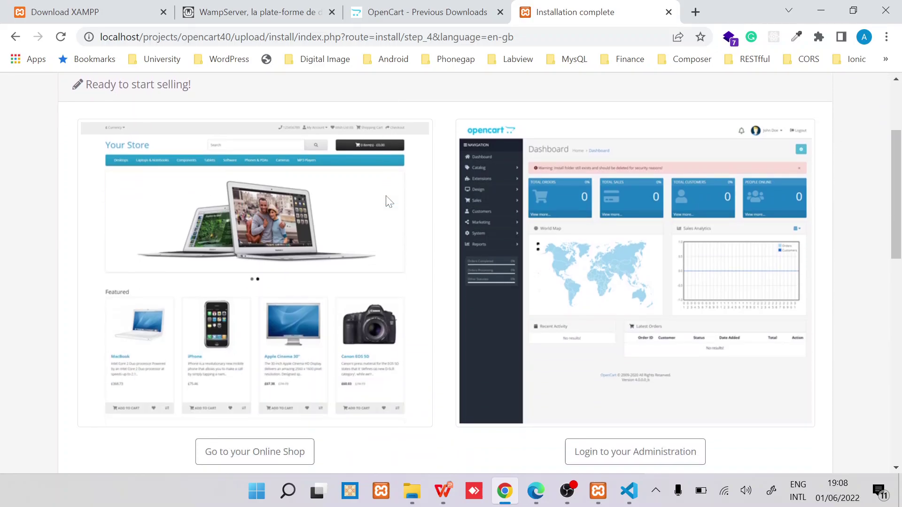
scroll(387, 199, "up", 3)
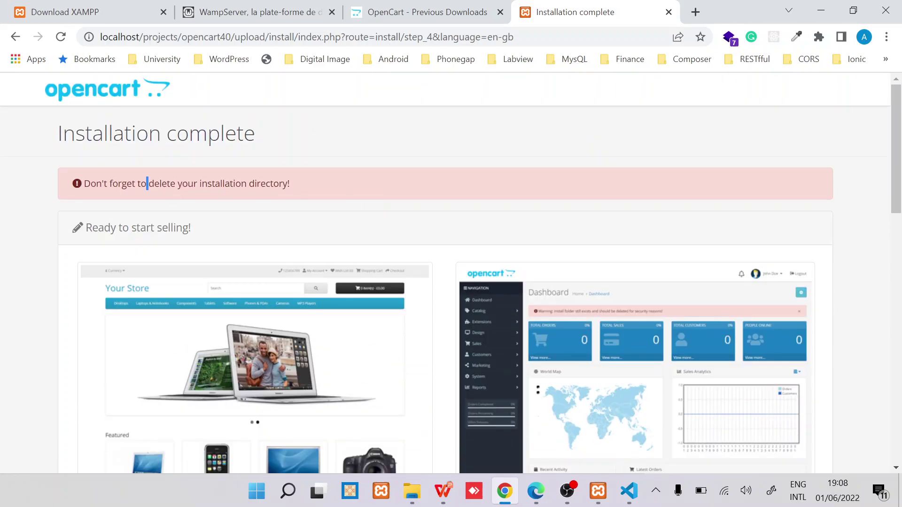
triple_click(147, 184)
scroll(147, 188, "down", 5)
scroll(145, 190, "up", 5)
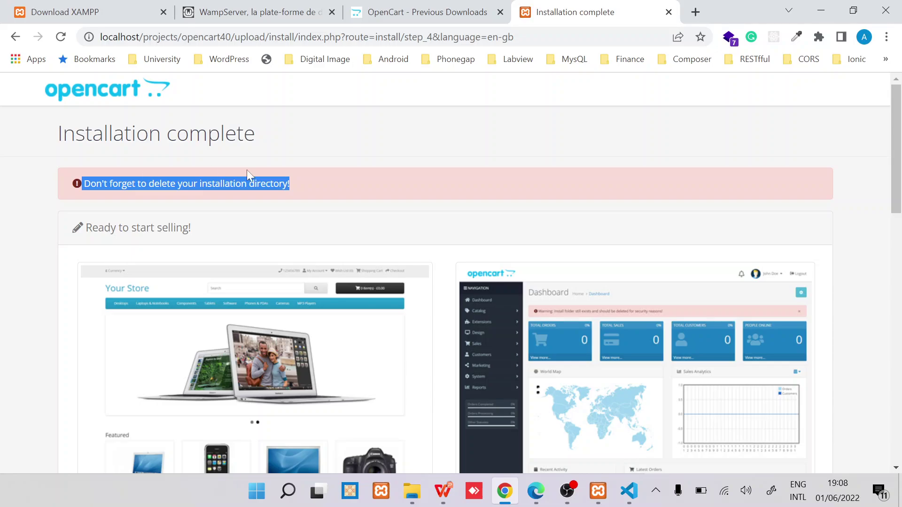
Step: Rename the install folder in opencart40\upload to install___, then return to Chrome
mouse_move(412, 490)
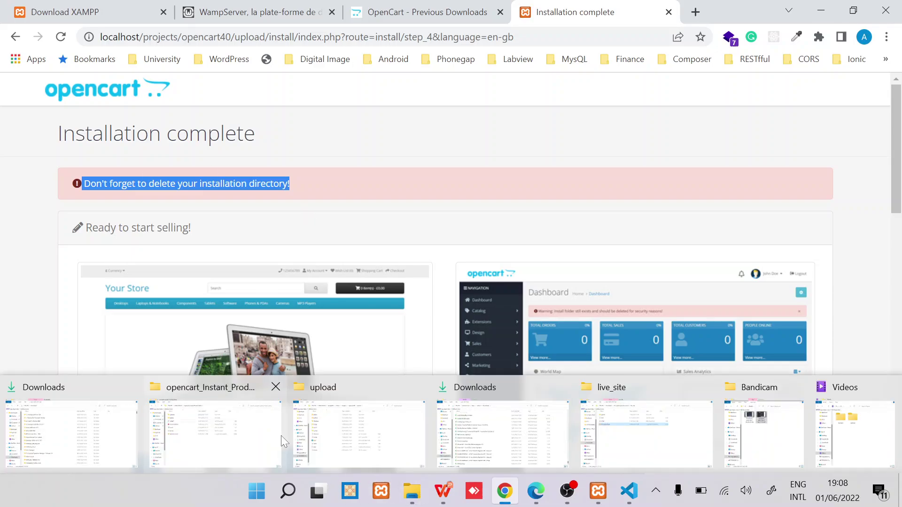
left_click(334, 433)
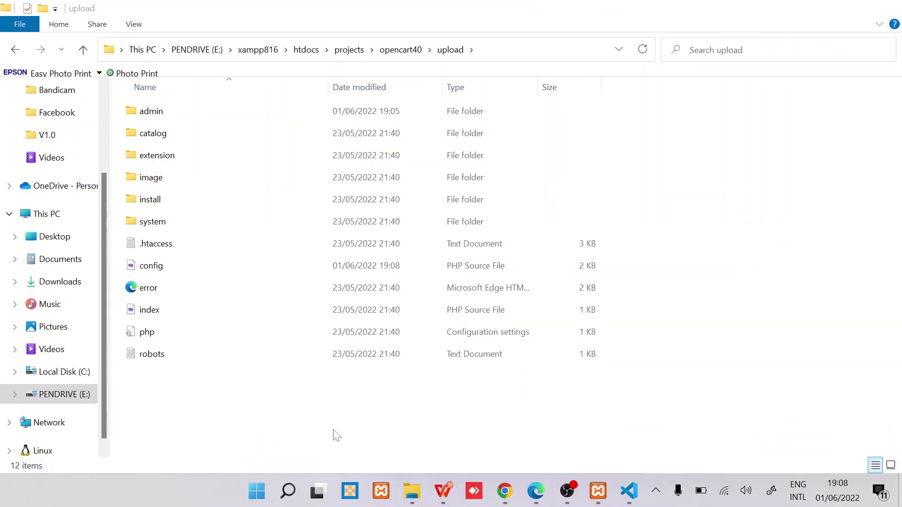
left_click(165, 207)
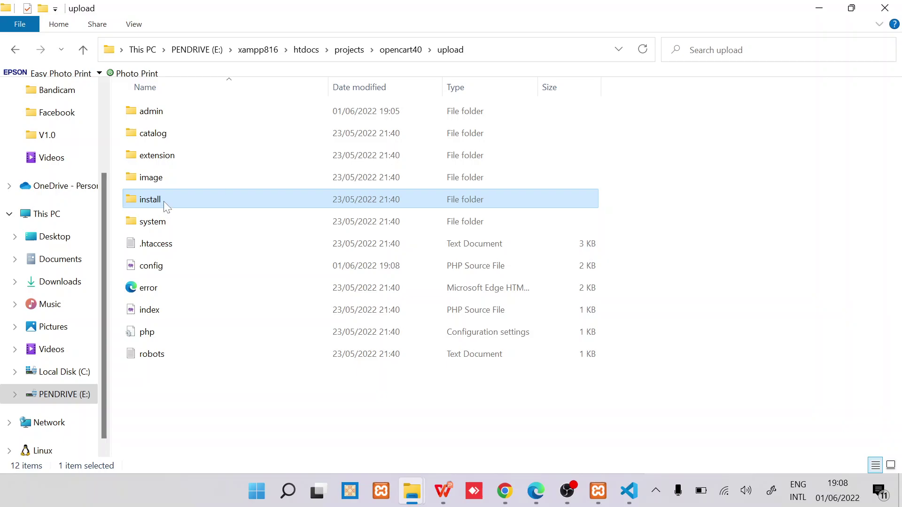
key("F2")
key("End")
type("___")
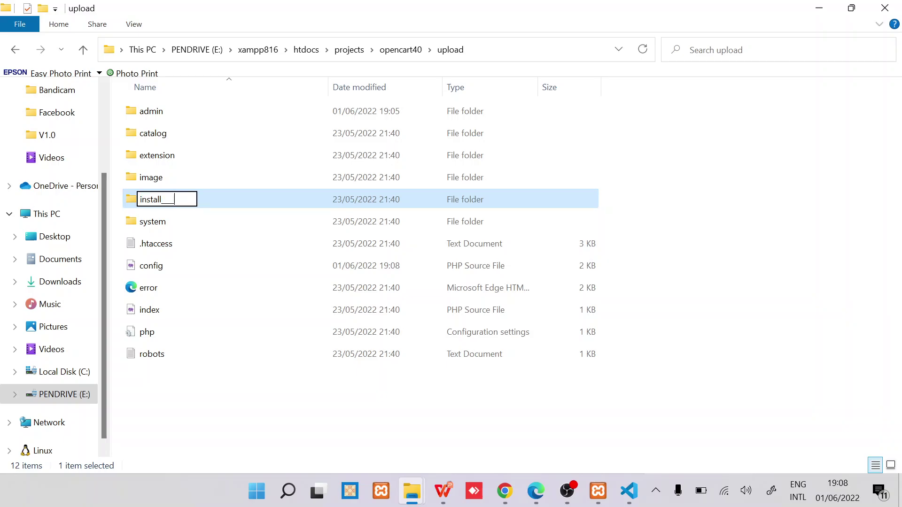
key("Return")
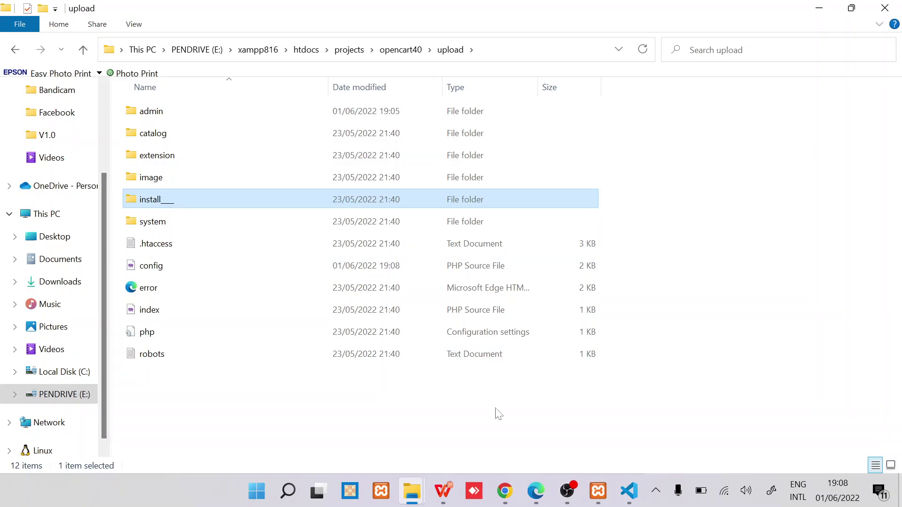
mouse_move(505, 491)
left_click(486, 435)
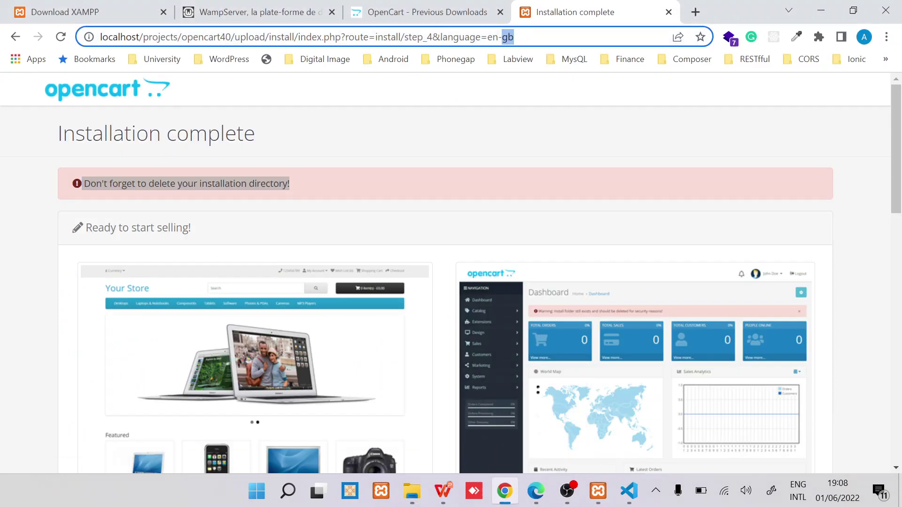
Step: Open 'Go to your Online Shop' and scroll through the Your Store slideshow, products and footer
scroll(423, 169, "down", 3)
scroll(254, 449, "down", 3)
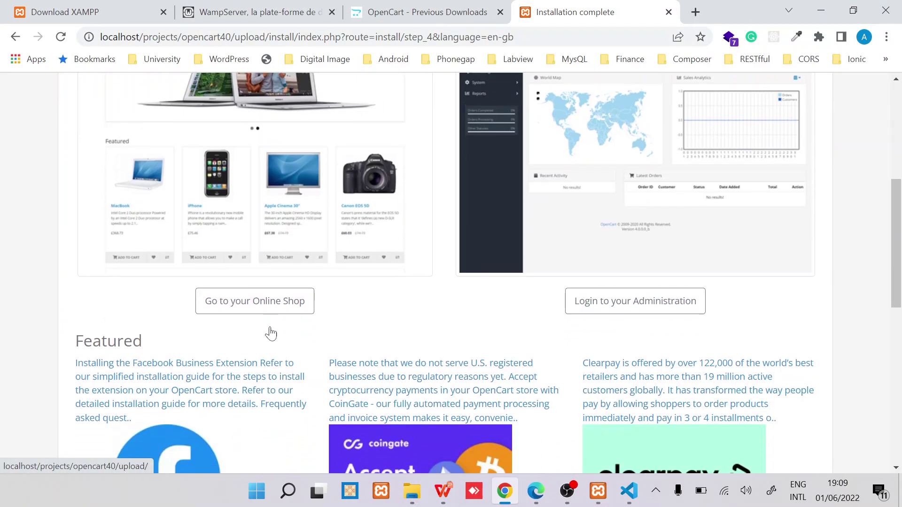
left_click(252, 300)
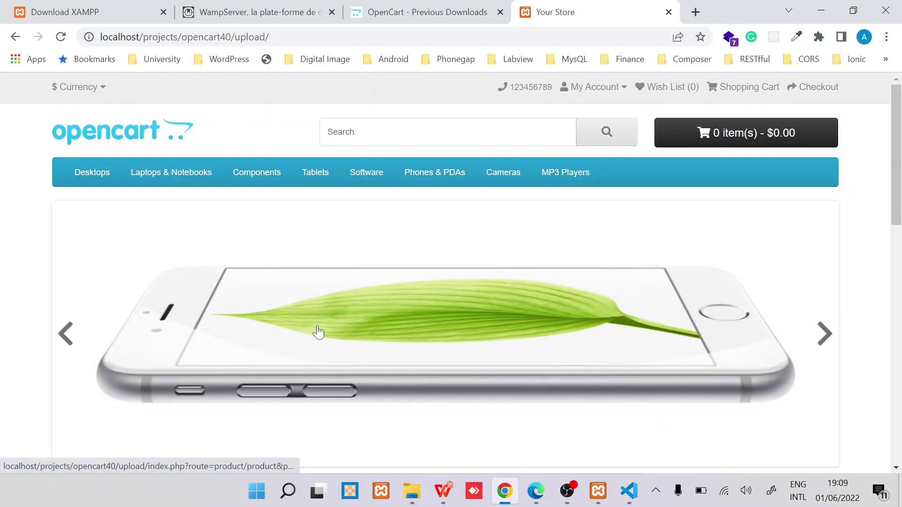
scroll(329, 333, "down", 1)
scroll(340, 331, "down", 3)
scroll(340, 331, "down", 5)
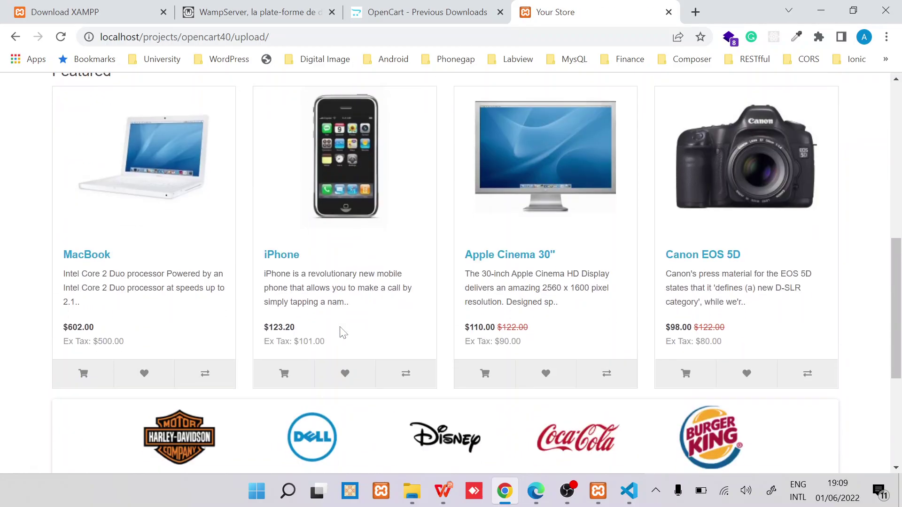
scroll(342, 331, "down", 4)
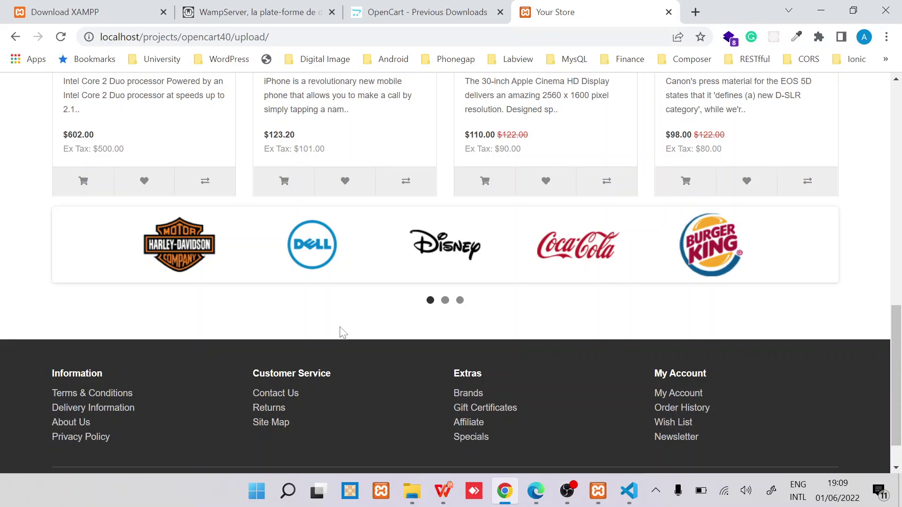
scroll(342, 332, "up", 12)
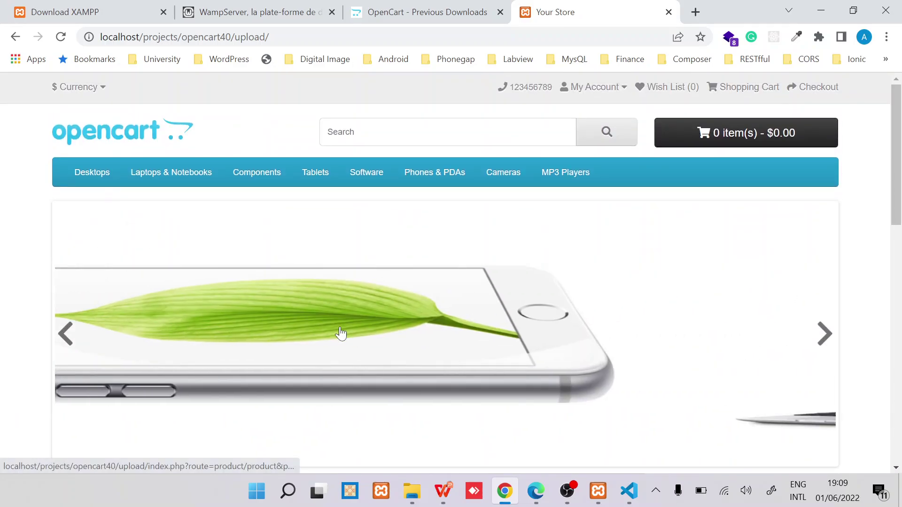
scroll(340, 332, "down", 1)
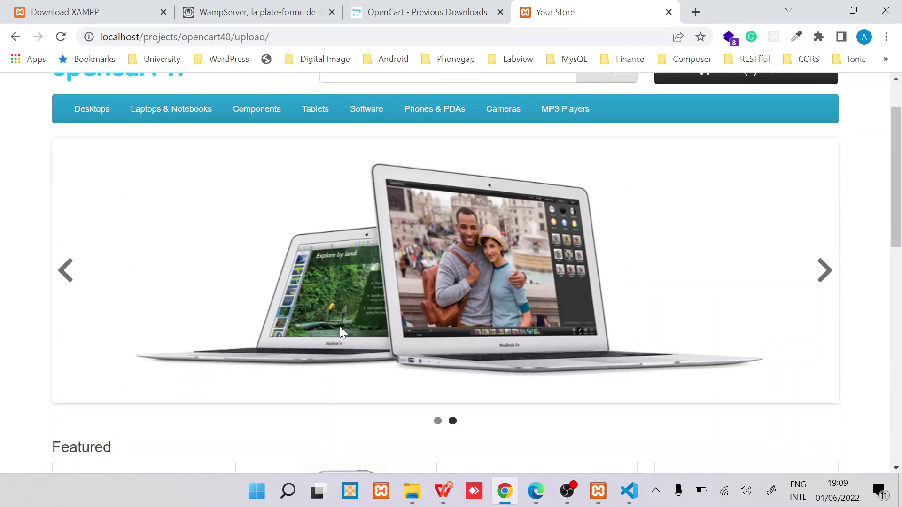
Step: Load the admin login page at localhost/projects/opencart40/upload/admin
left_click(183, 36)
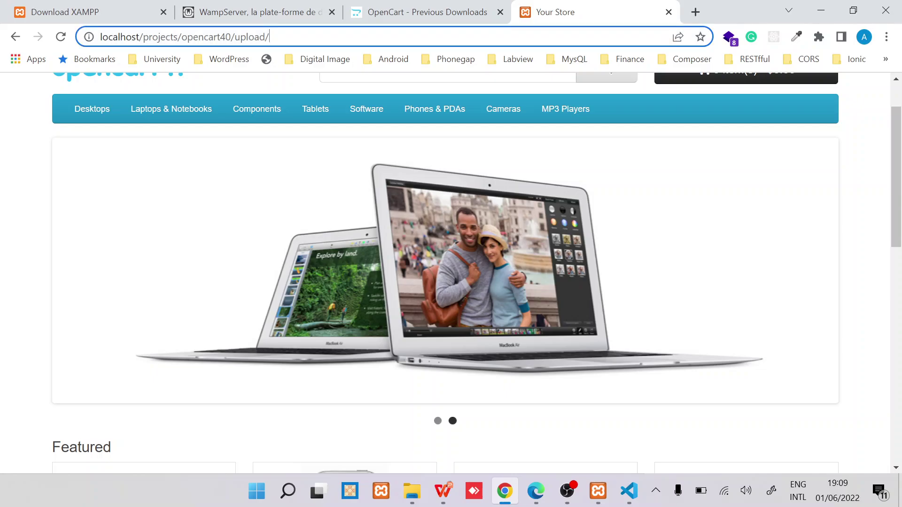
type("adm")
key("BackSpace")
key("BackSpace")
key("BackSpace")
type("a")
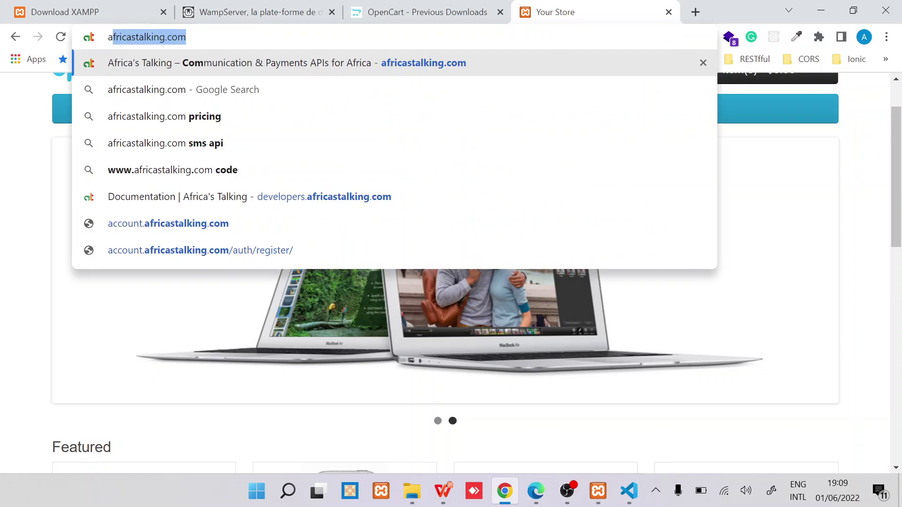
key("BackSpace")
key("BackSpace")
type("l")
key("End")
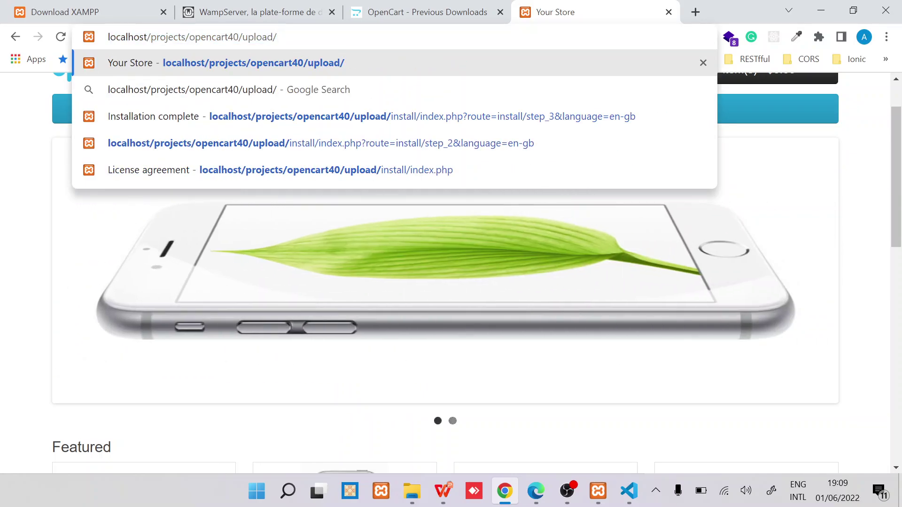
type("admi")
type("n")
key("Return")
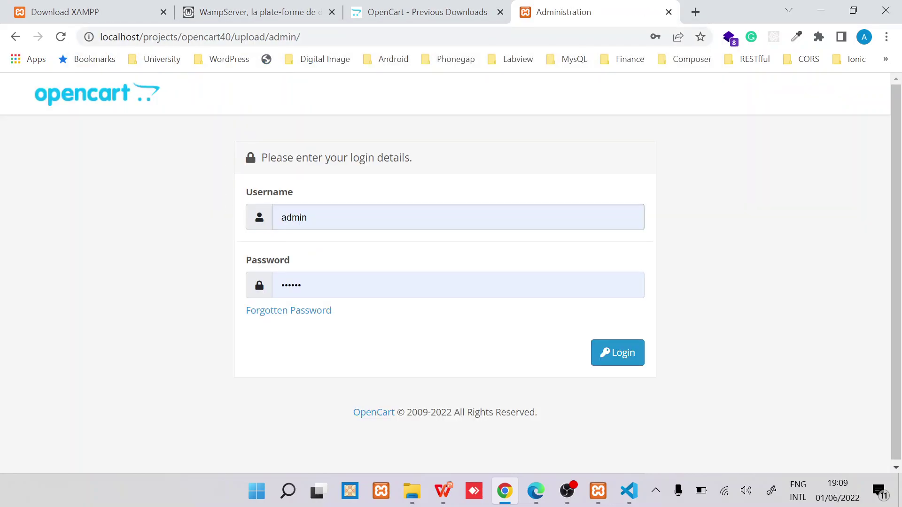
Step: Replace the autofilled password with the administrator's password
left_click(291, 285)
key("ctrl+a")
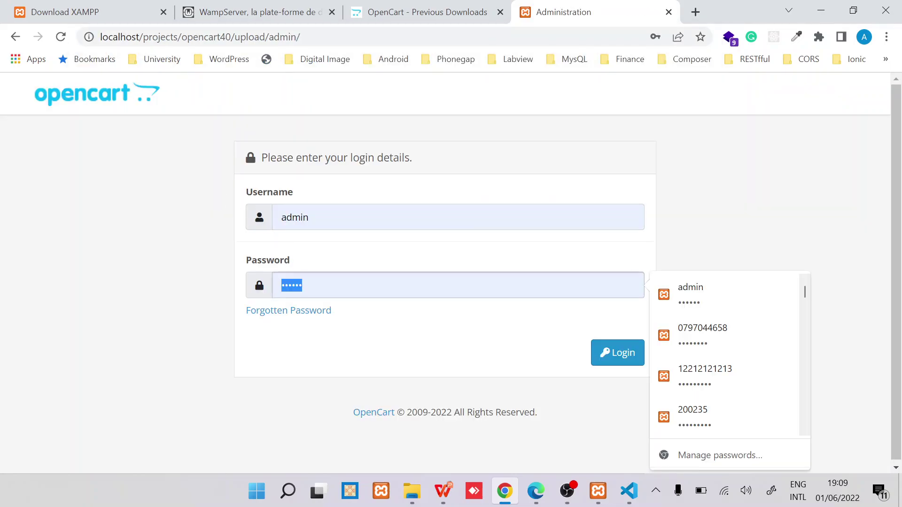
key("BackSpace")
type("admin1")
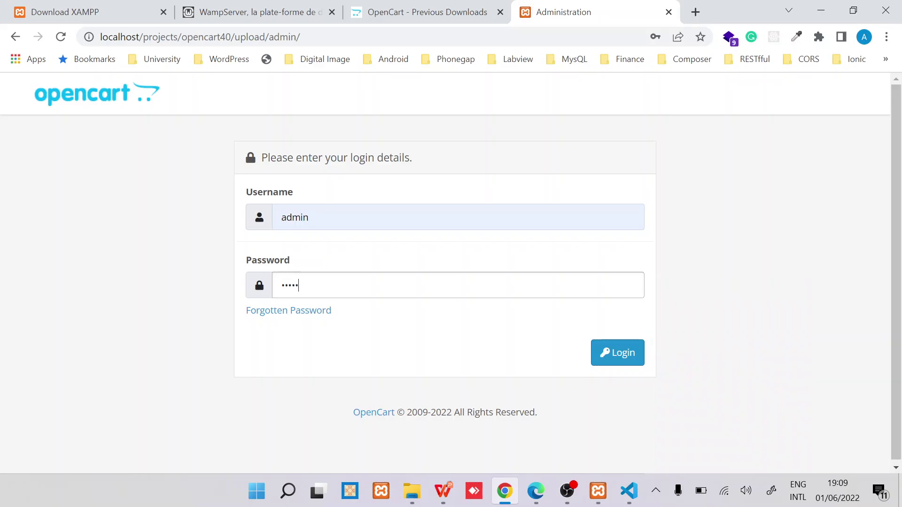
Step: Log into the admin area, dismiss the security notification and scroll the dashboard
left_click(618, 350)
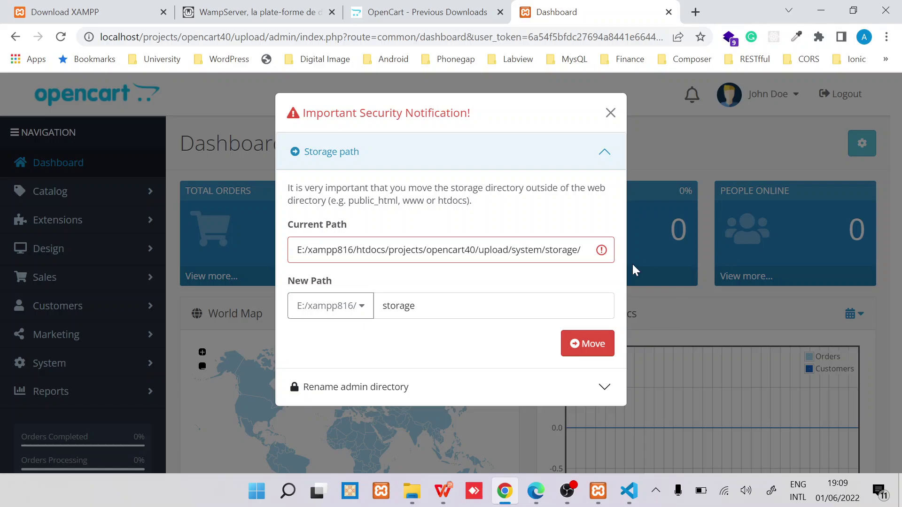
left_click(611, 113)
scroll(456, 216, "down", 2)
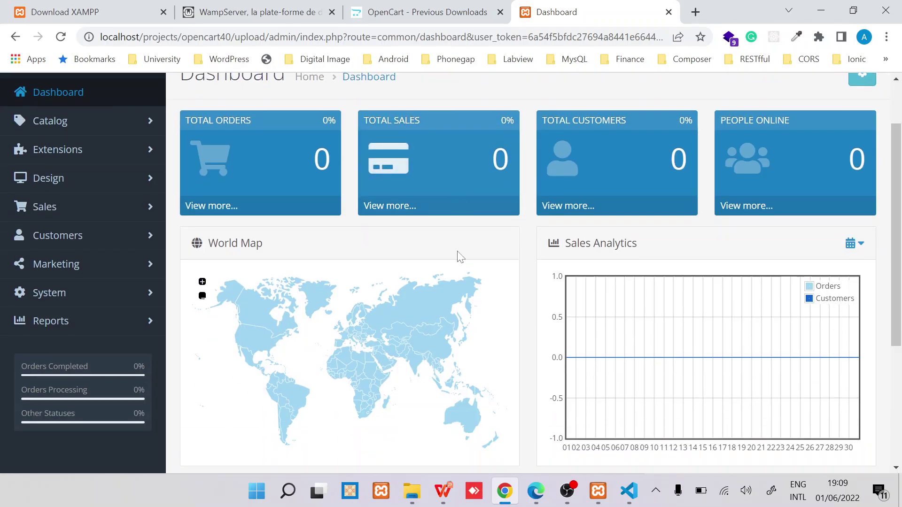
scroll(459, 256, "down", 4)
scroll(459, 257, "up", 6)
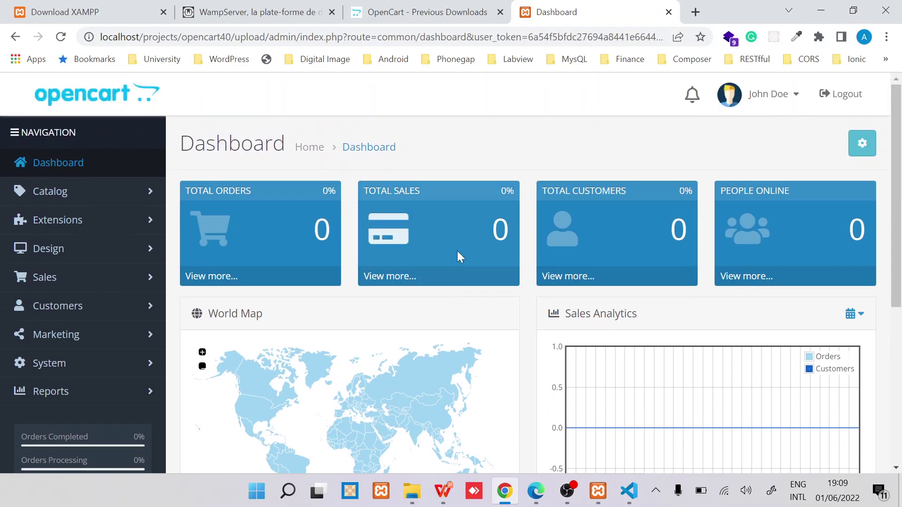
scroll(458, 256, "down", 2)
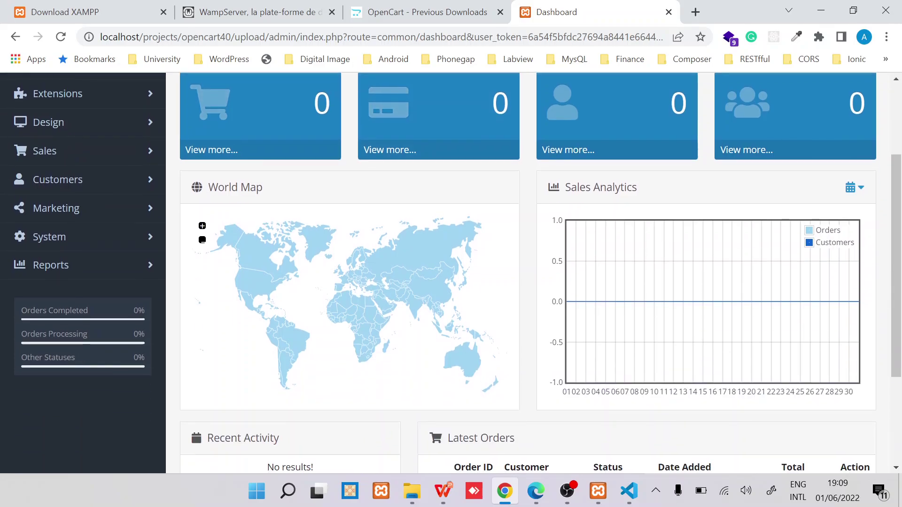
Step: Check the empty Sales > Orders list, then return to the Dashboard and close the notice
left_click(105, 162)
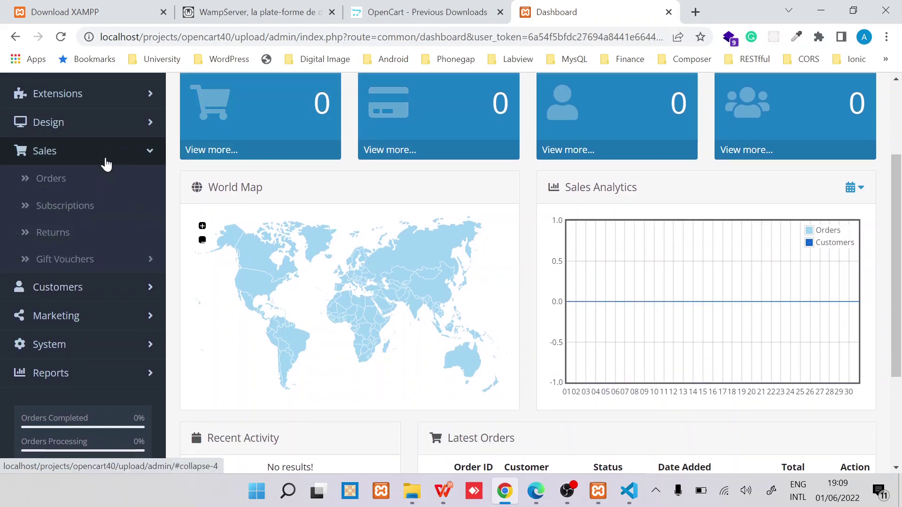
left_click(102, 193)
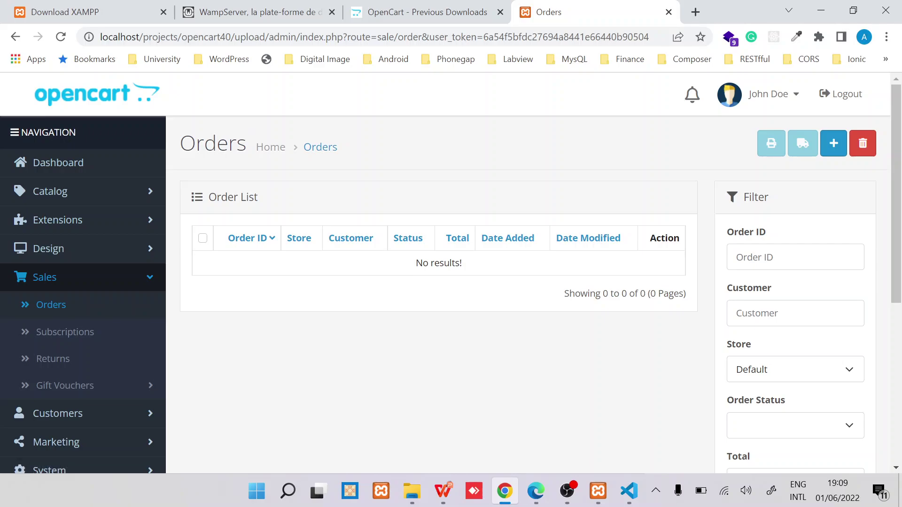
left_click(132, 164)
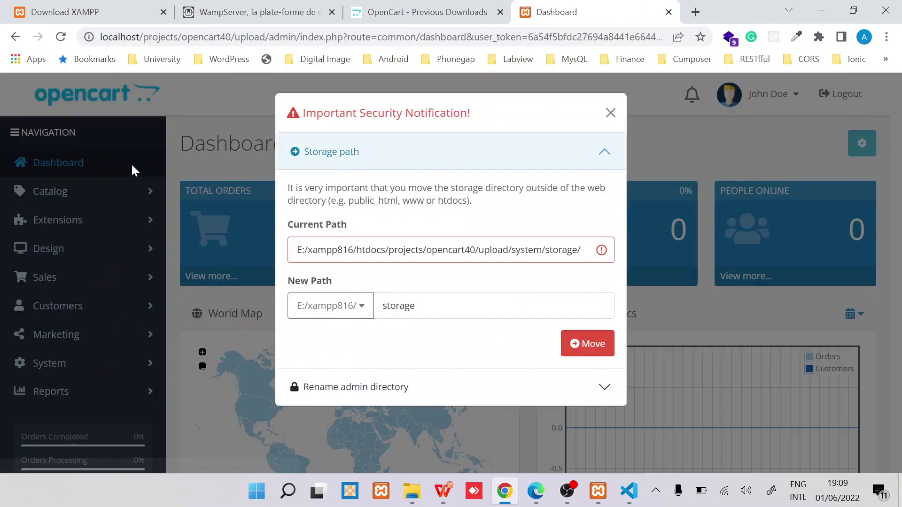
left_click(610, 114)
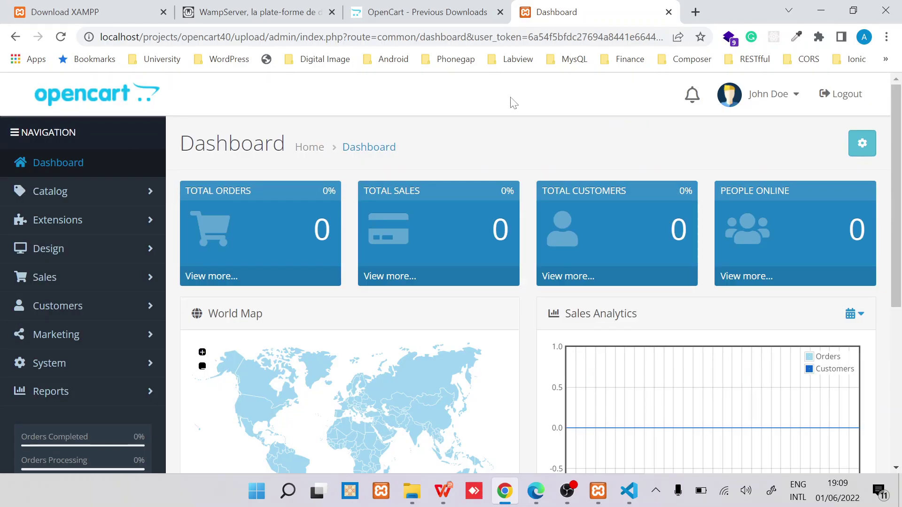
scroll(480, 123, "down", 1)
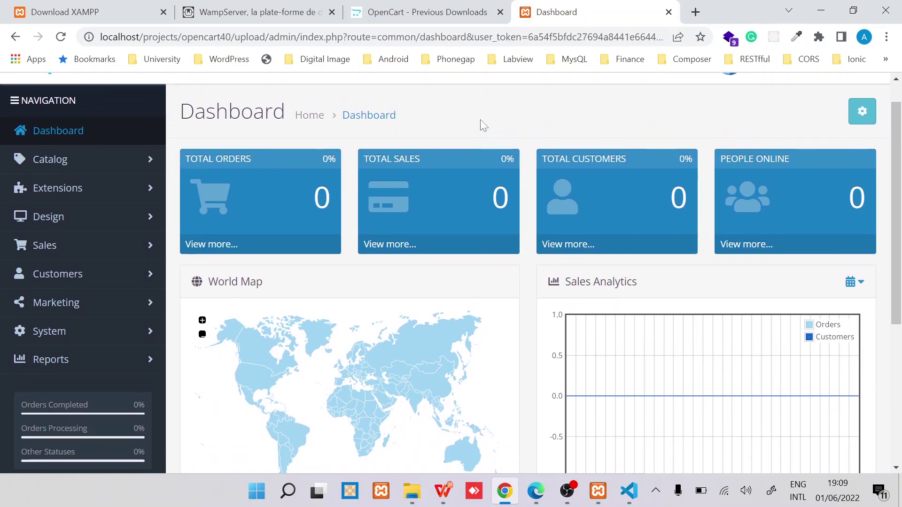
scroll(480, 121, "up", 1)
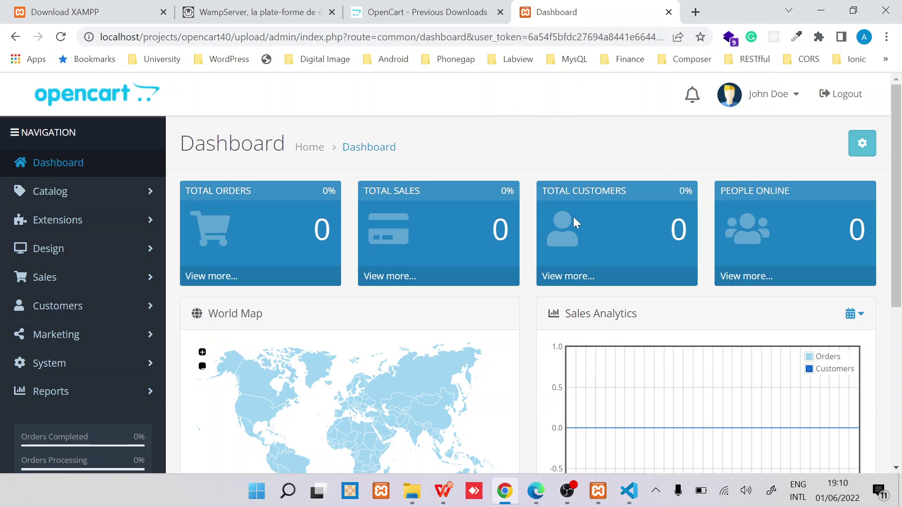
left_click(655, 490)
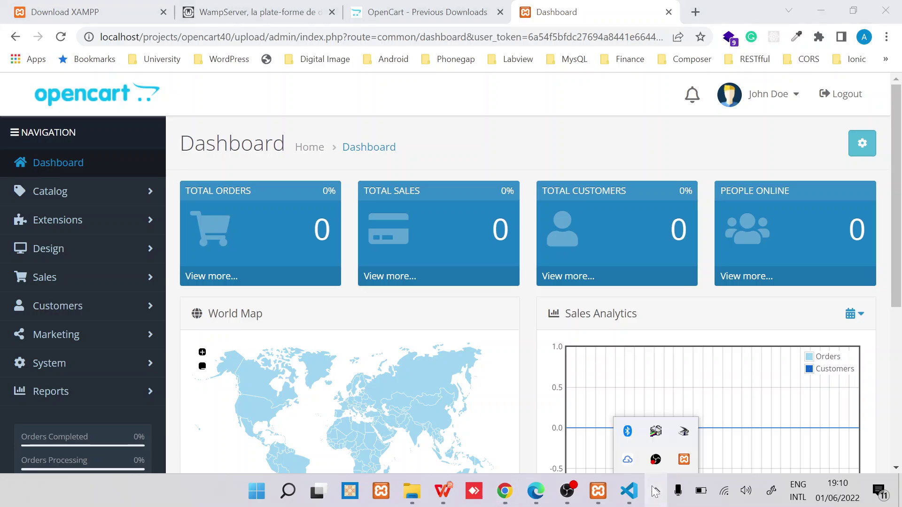